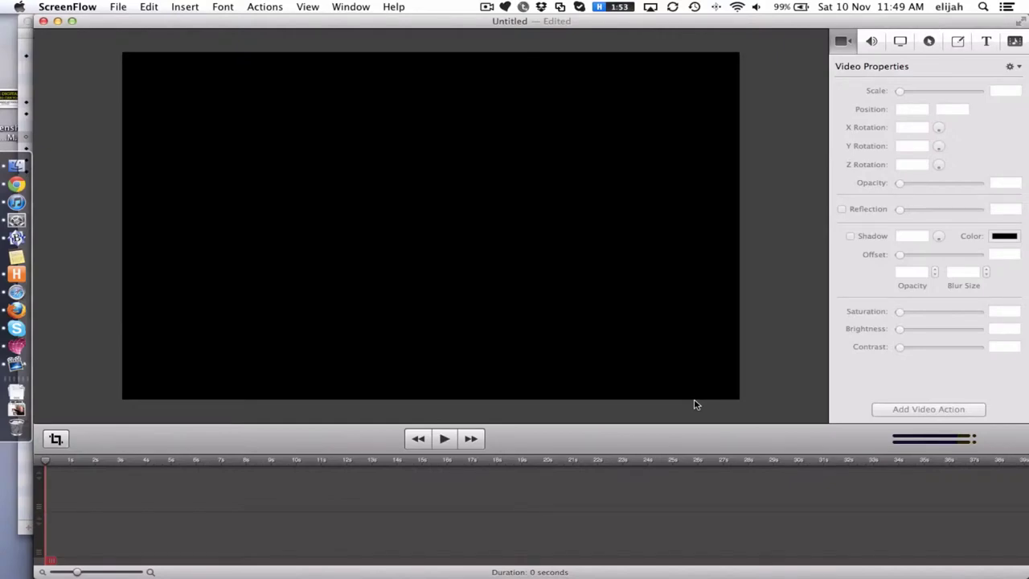
Bring Chrome forward and scroll through the signed-in netsquared.org home page and back up.
key(super+Tab)
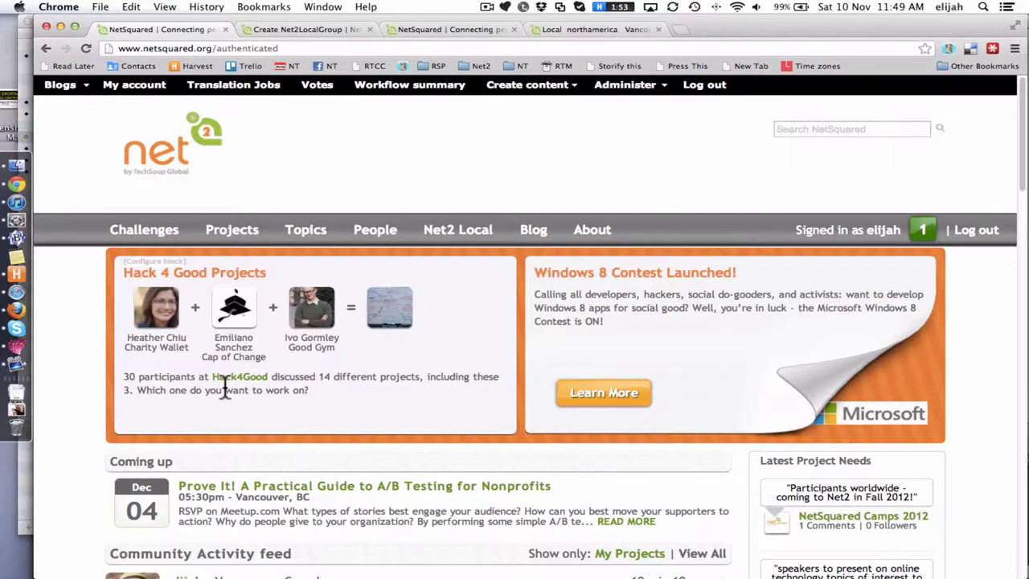
scroll(76, 391, down, 3)
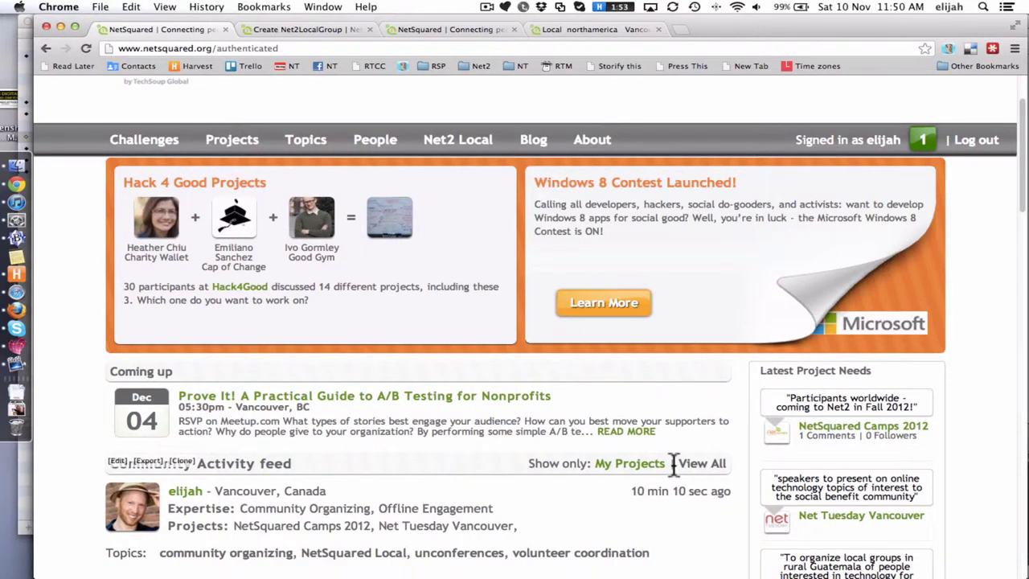
scroll(674, 467, up, 3)
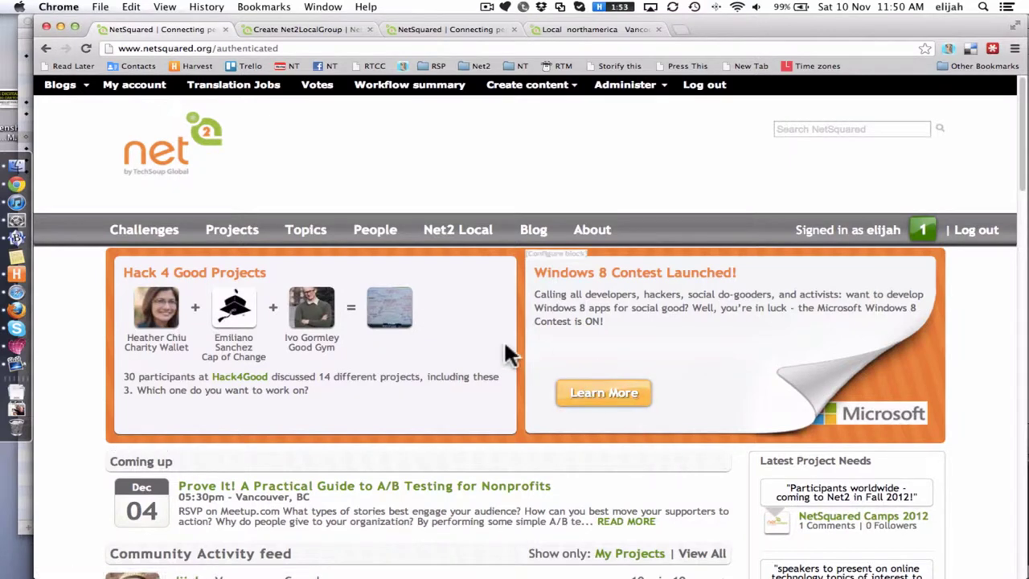
Go to People > Net2 Local Organizers and browse the organizer list.
mouse_move(369, 237)
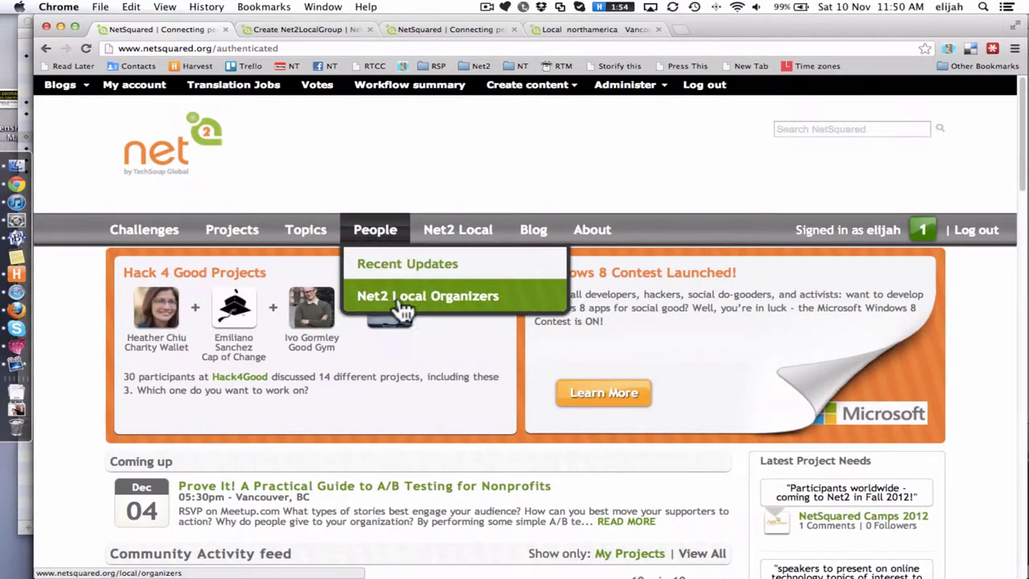
click(544, 304)
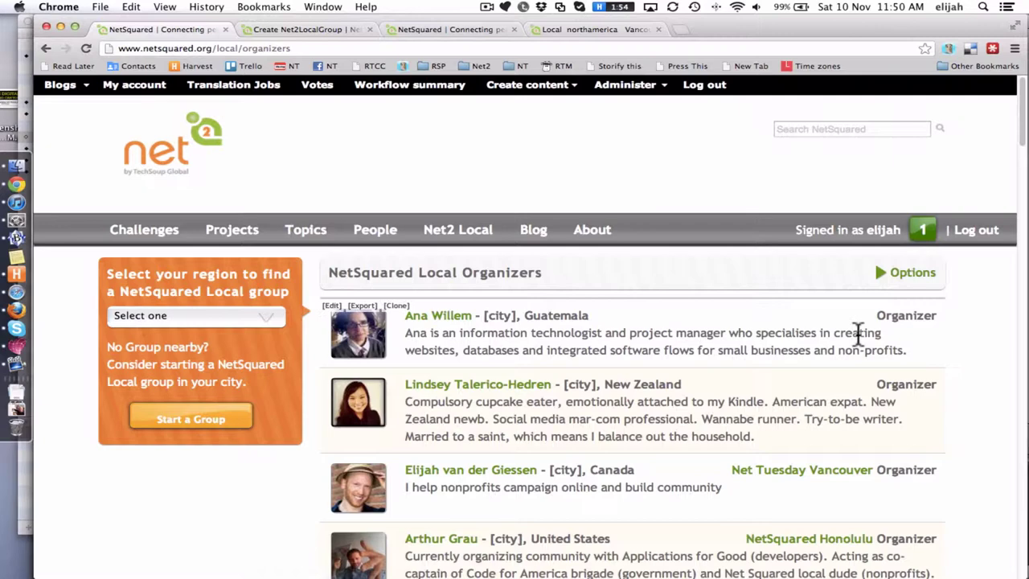
scroll(893, 372, down, 4)
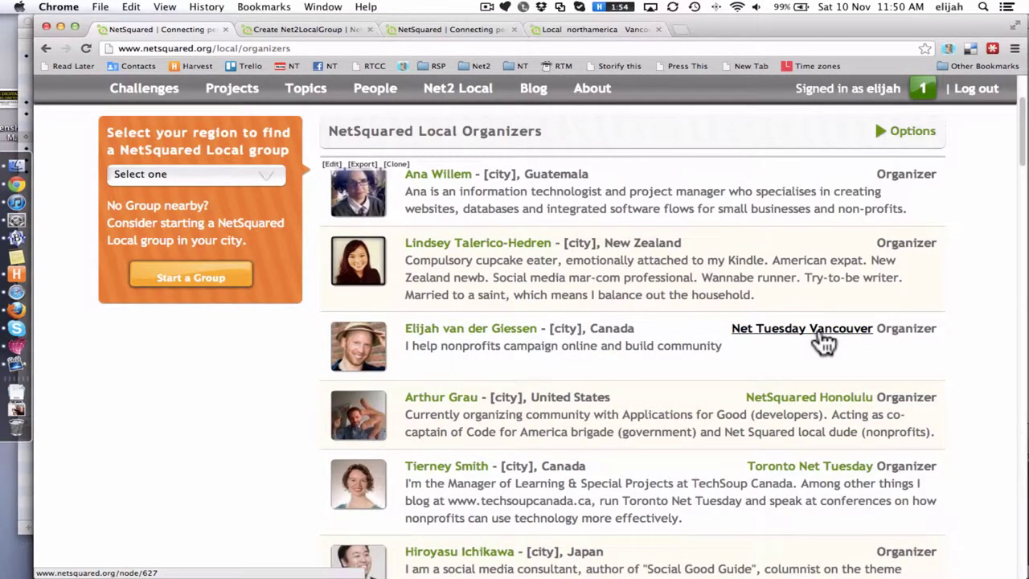
scroll(822, 342, up, 4)
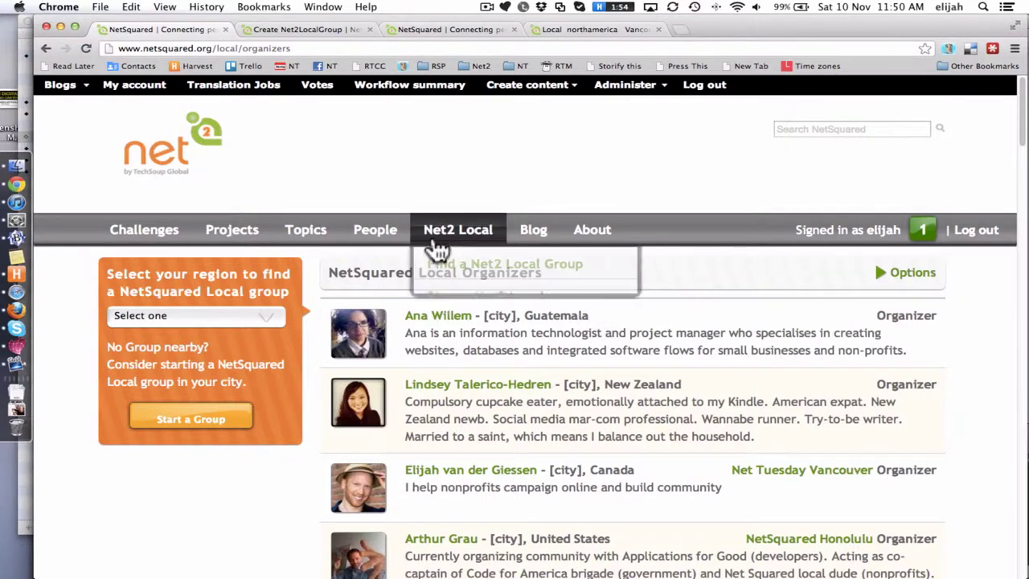
mouse_move(375, 243)
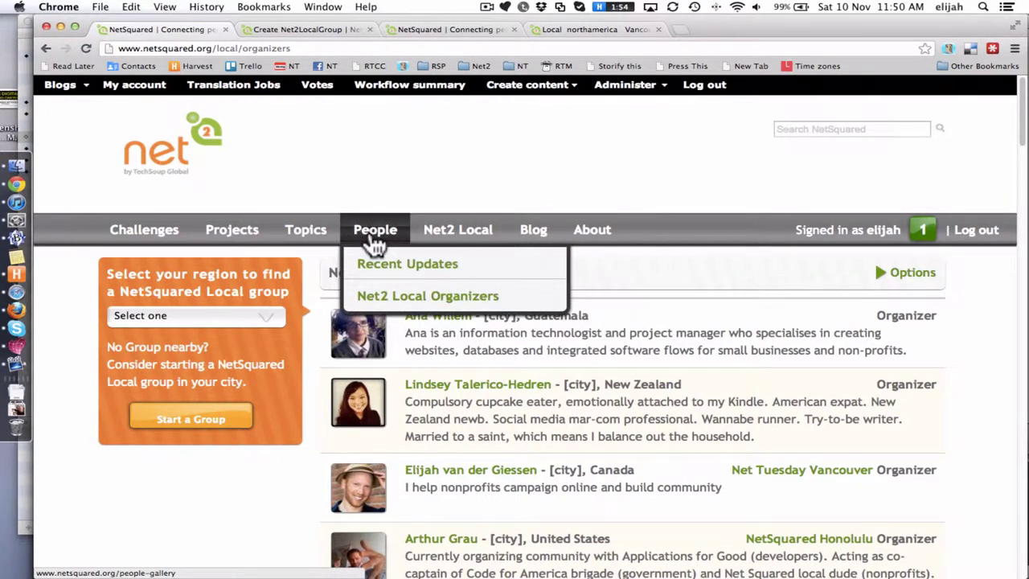
Open the Net2 Local overview and scroll through the groups map, descriptions and upcoming events.
mouse_move(466, 238)
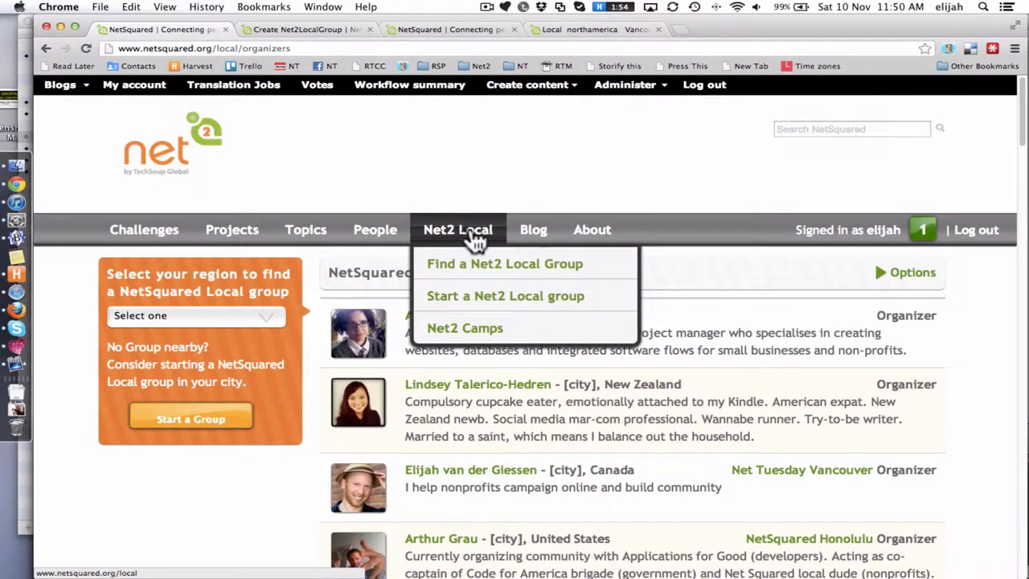
click(496, 240)
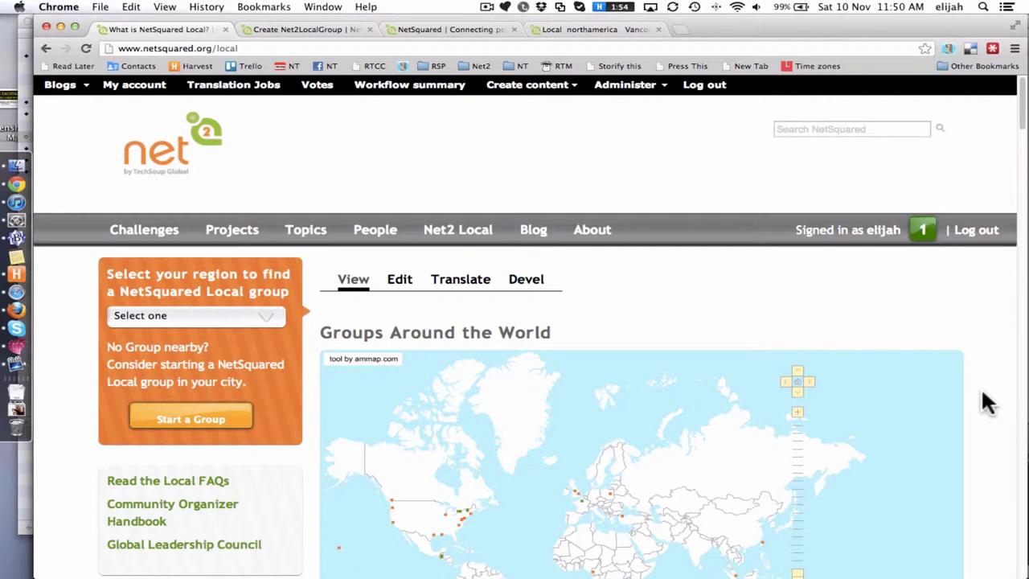
scroll(987, 402, down, 5)
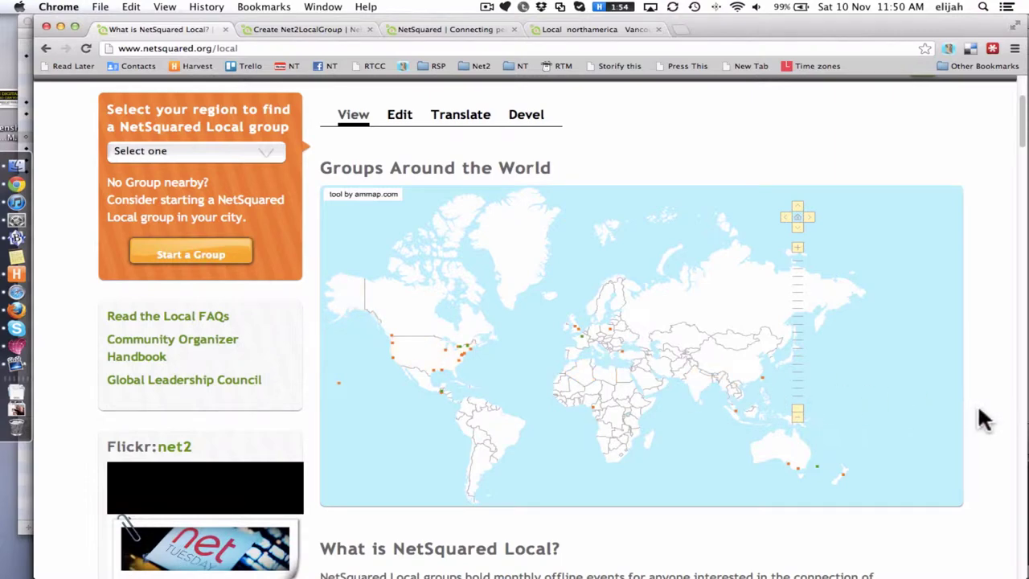
scroll(980, 411, down, 10)
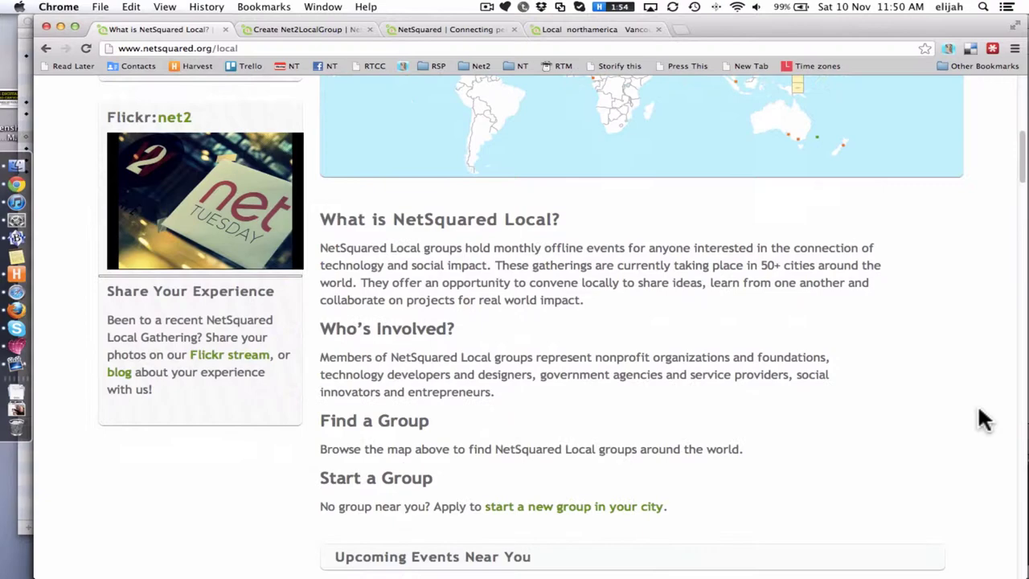
scroll(980, 412, down, 14)
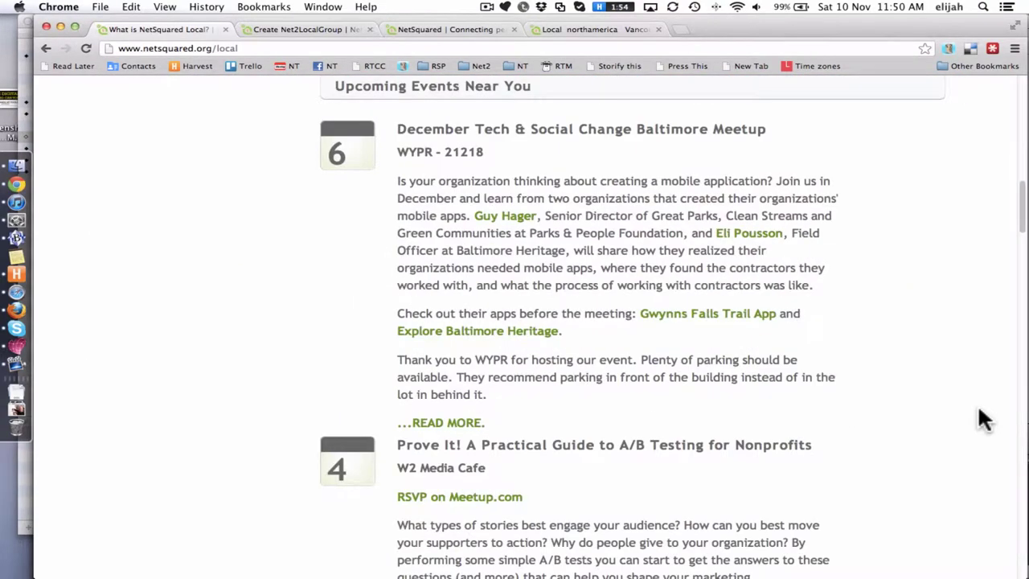
scroll(980, 412, down, 12)
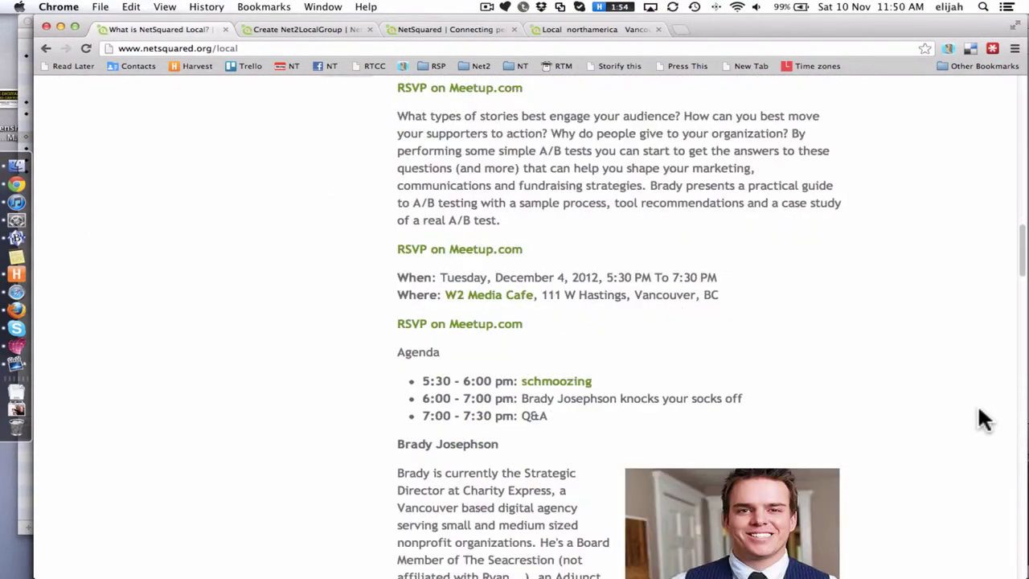
scroll(980, 412, down, 19)
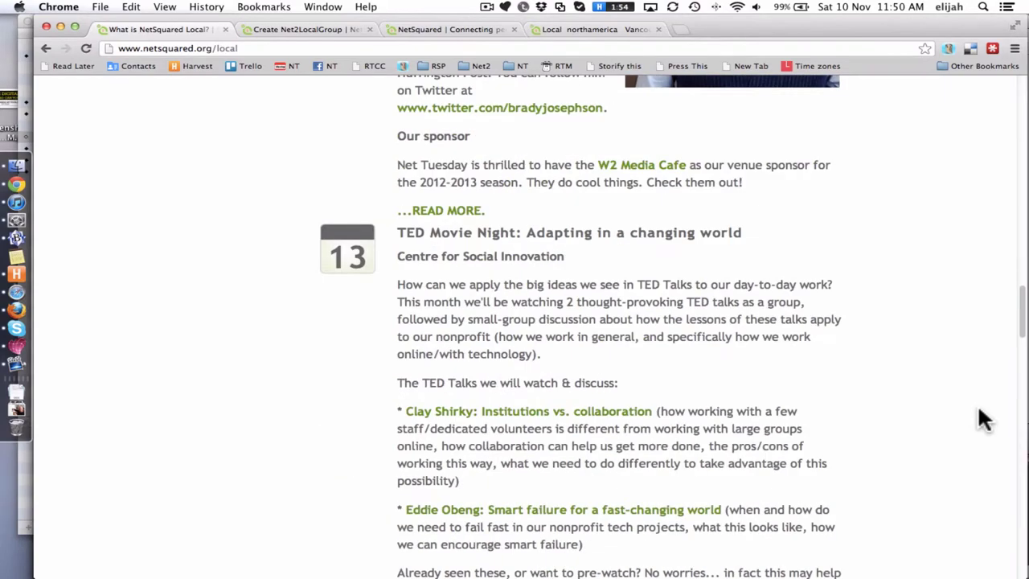
scroll(978, 404, down, 10)
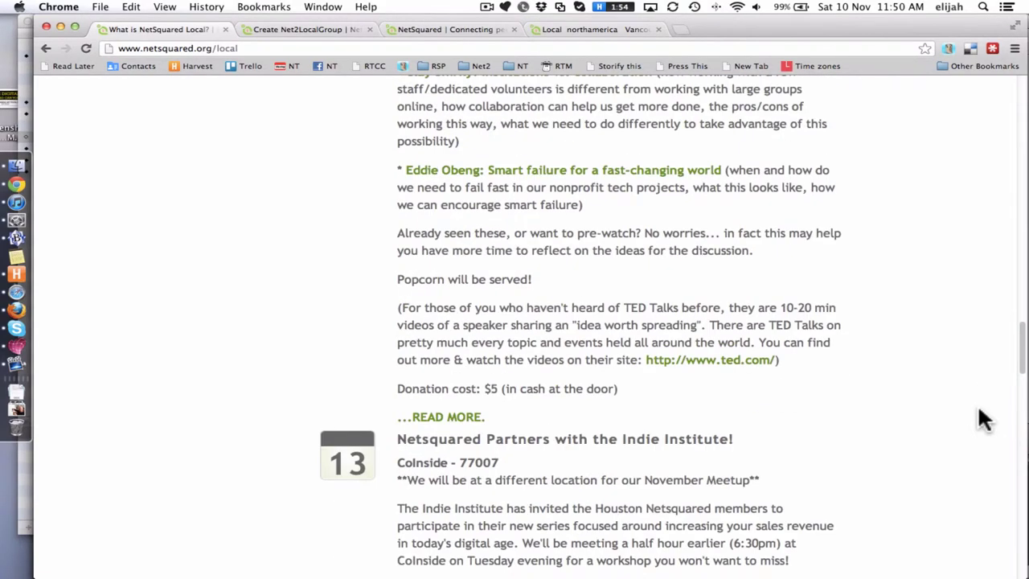
scroll(978, 408, up, 20)
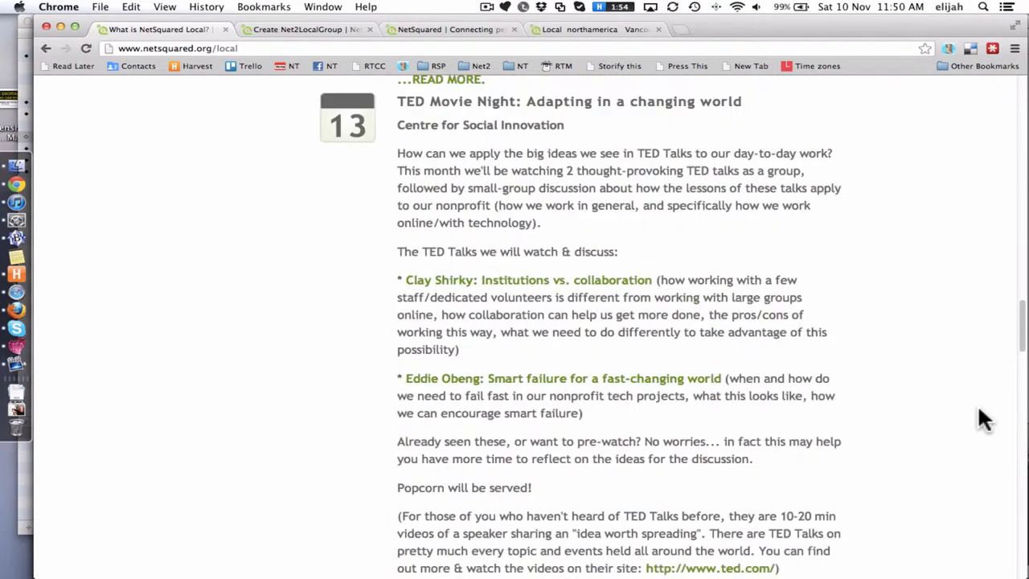
scroll(978, 404, up, 20)
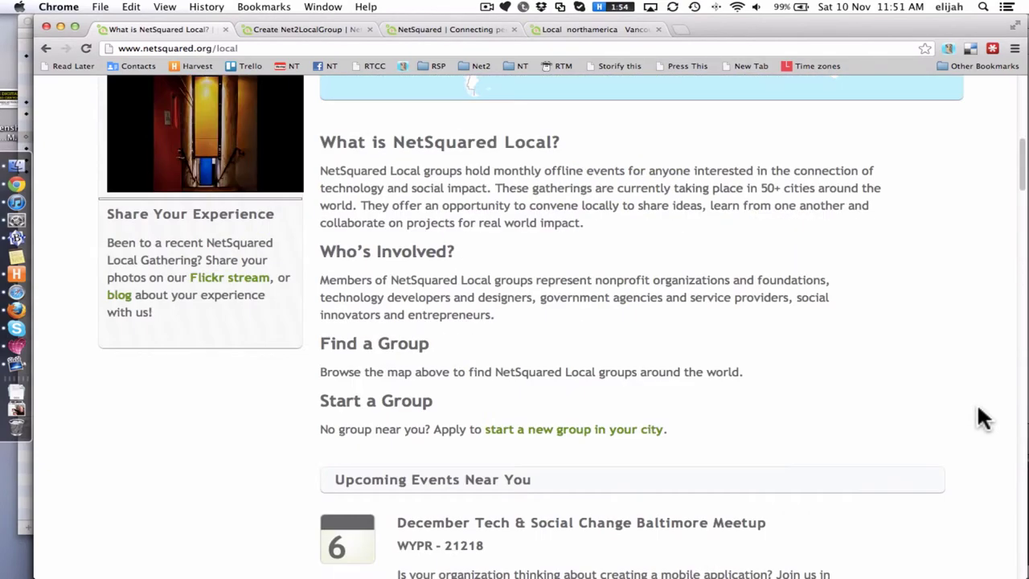
scroll(985, 419, up, 9)
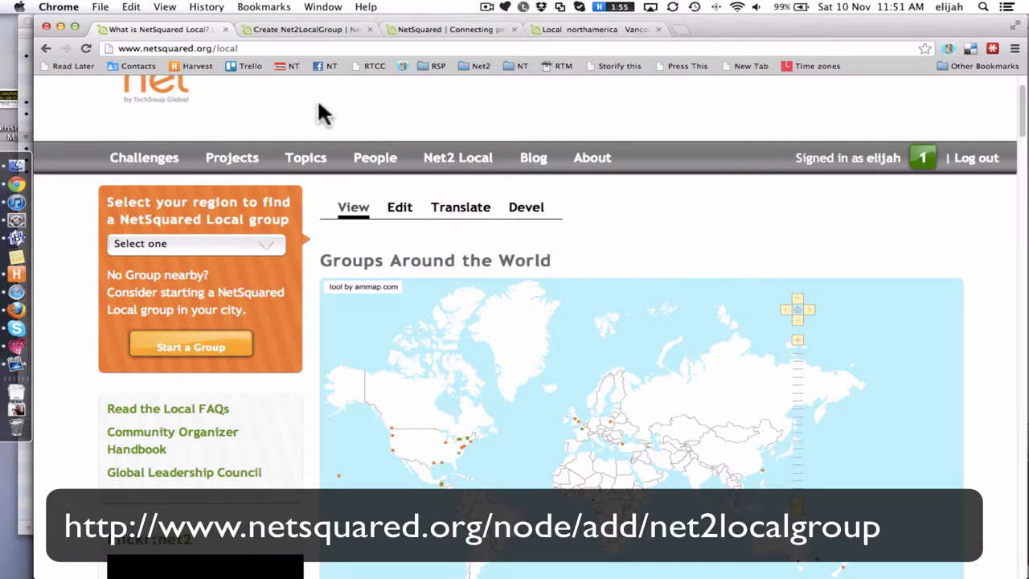
Preview the Create Net2LocalGroup form and its URL, then return to Local Organizers.
click(294, 28)
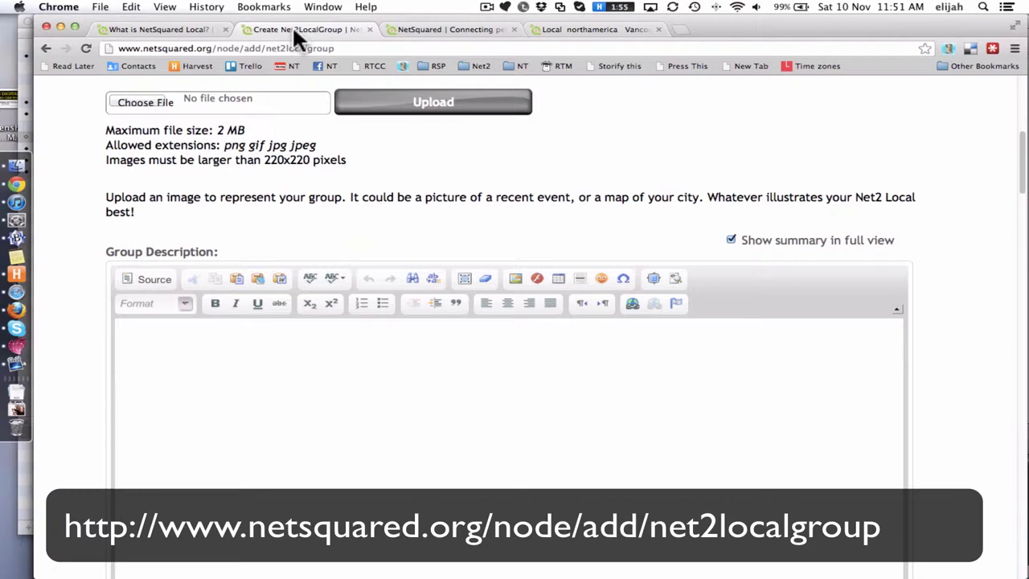
click(349, 48)
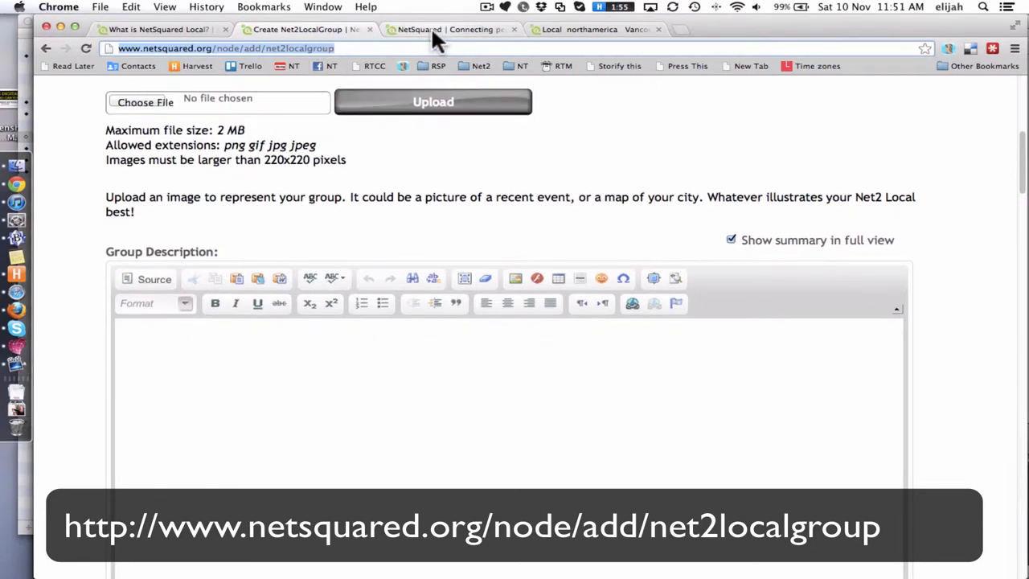
click(433, 29)
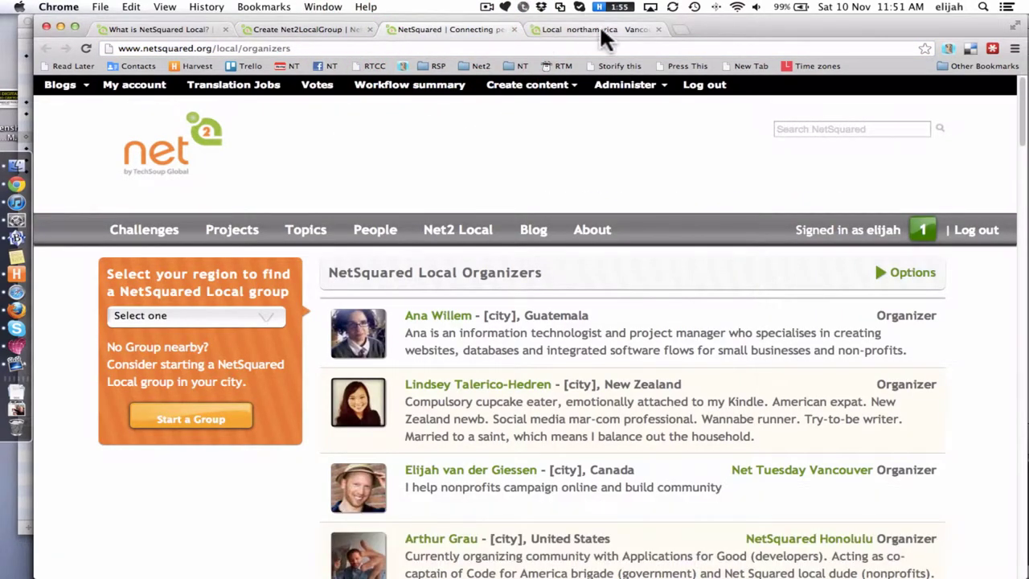
click(599, 29)
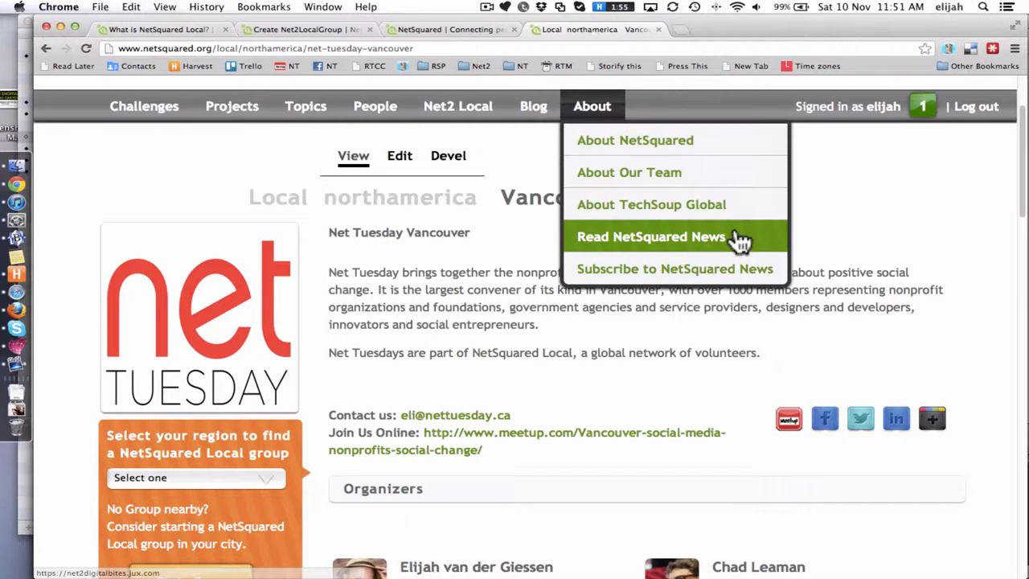
click(974, 251)
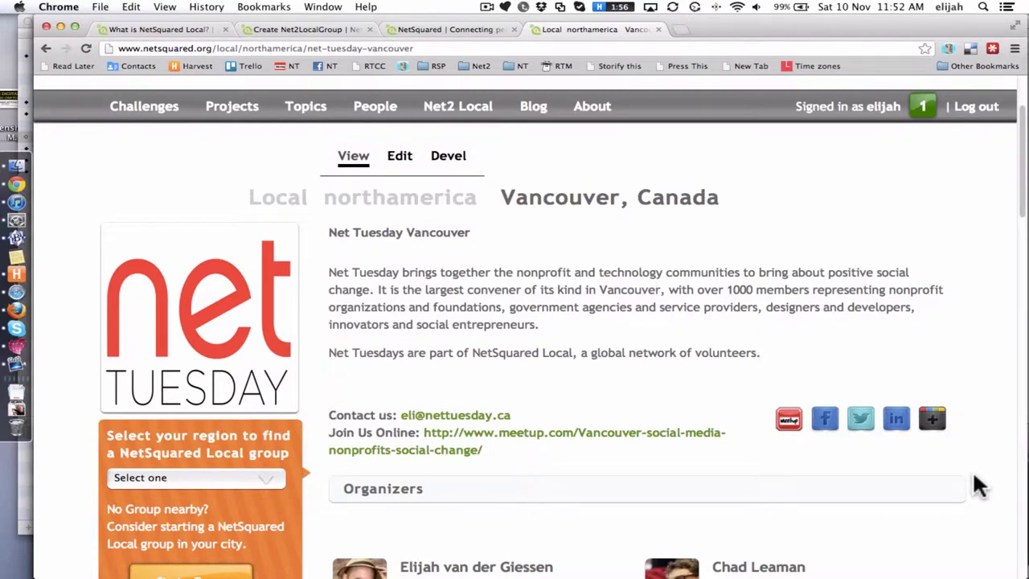
scroll(974, 476, down, 4)
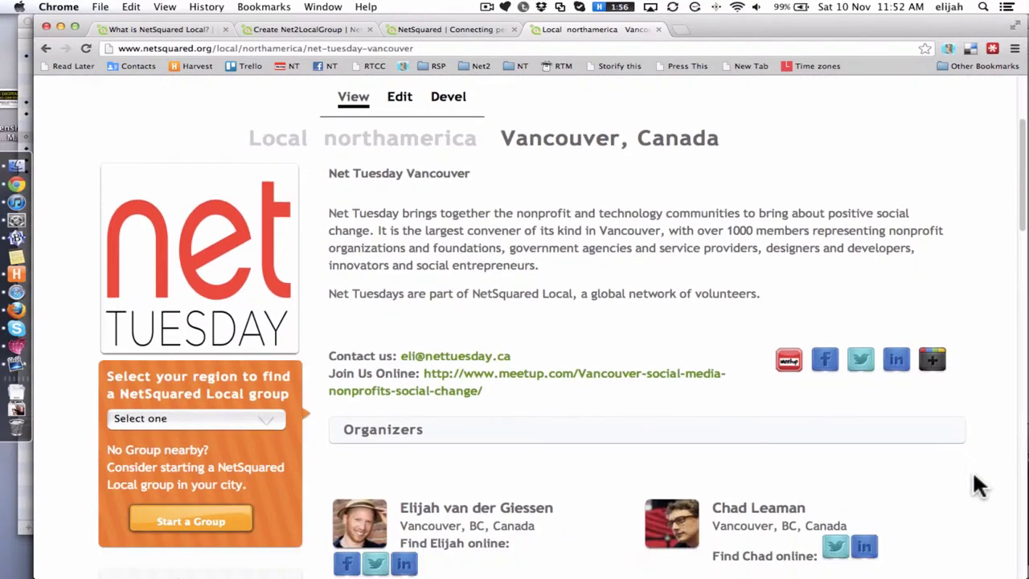
scroll(972, 483, down, 3)
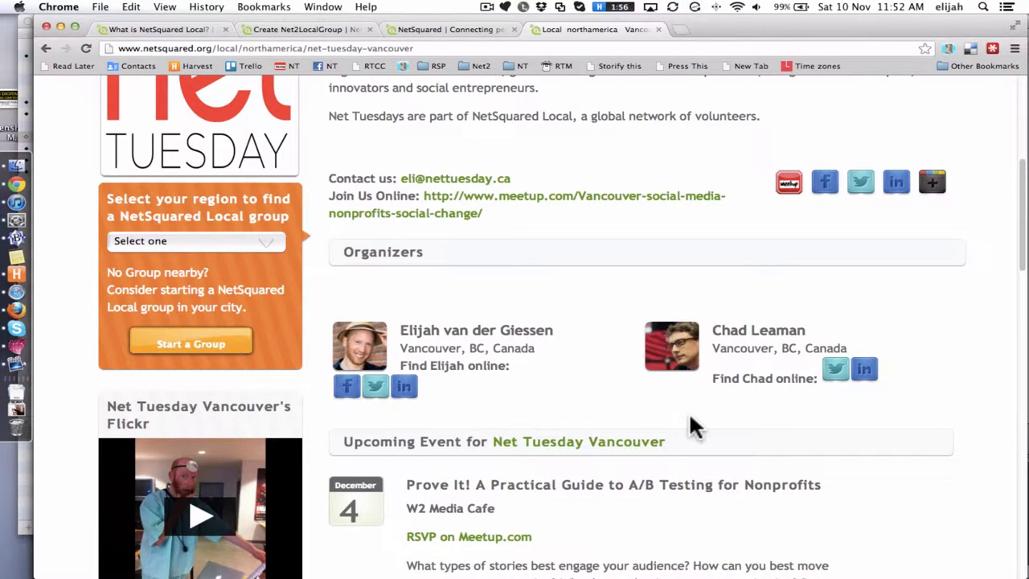
scroll(689, 416, down, 6)
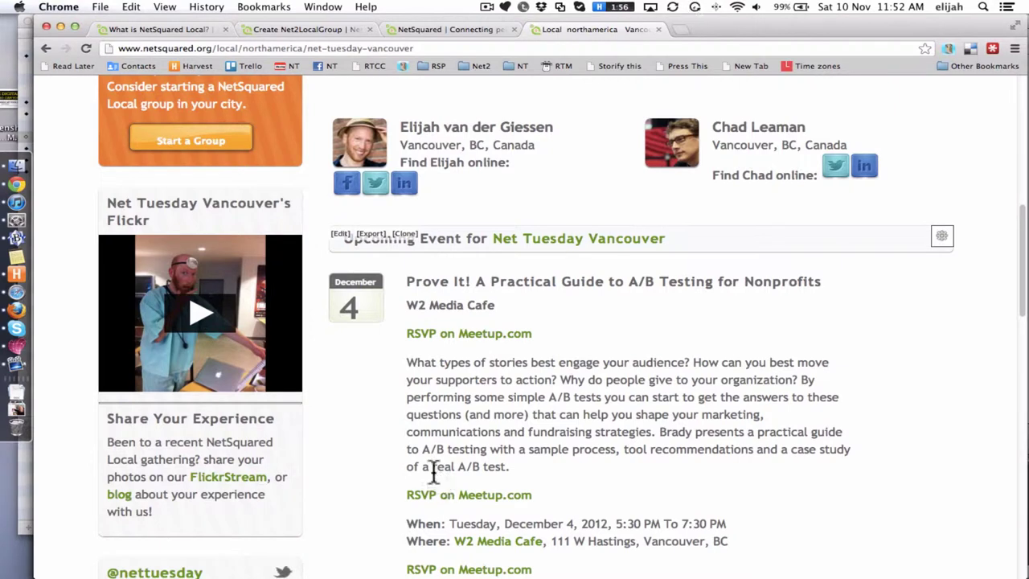
scroll(394, 447, down, 1)
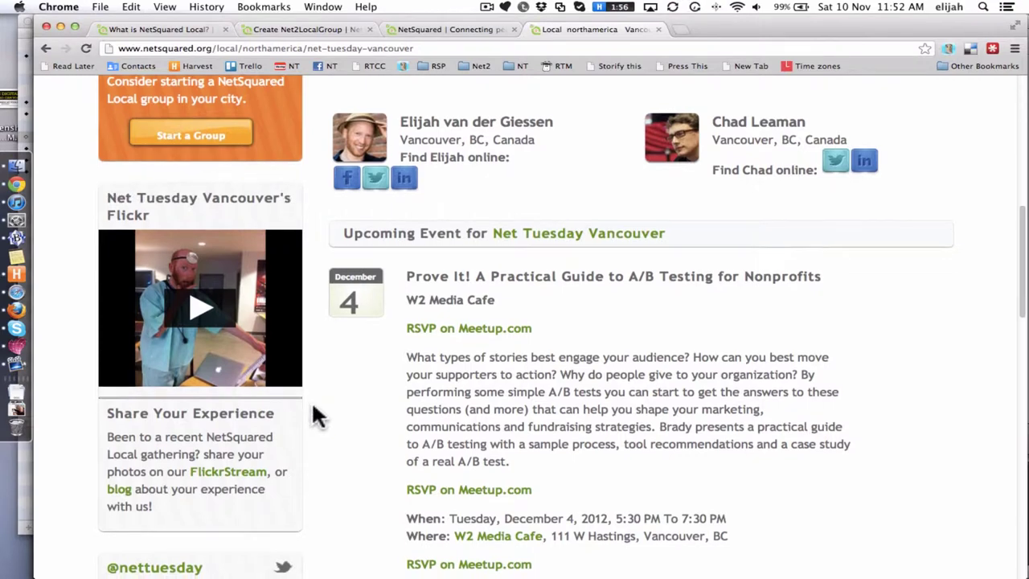
scroll(314, 414, down, 5)
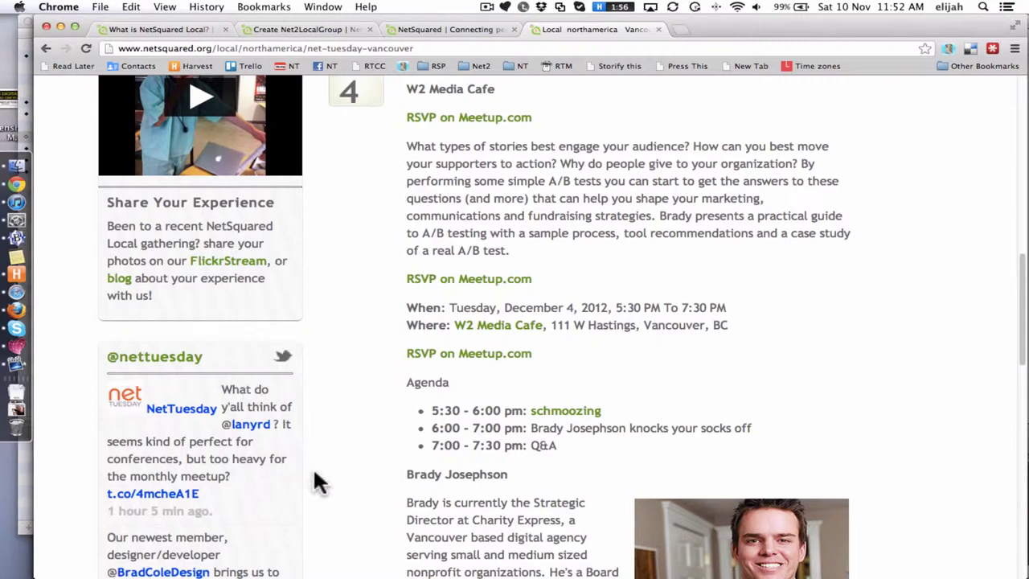
scroll(314, 479, down, 4)
scroll(313, 467, up, 9)
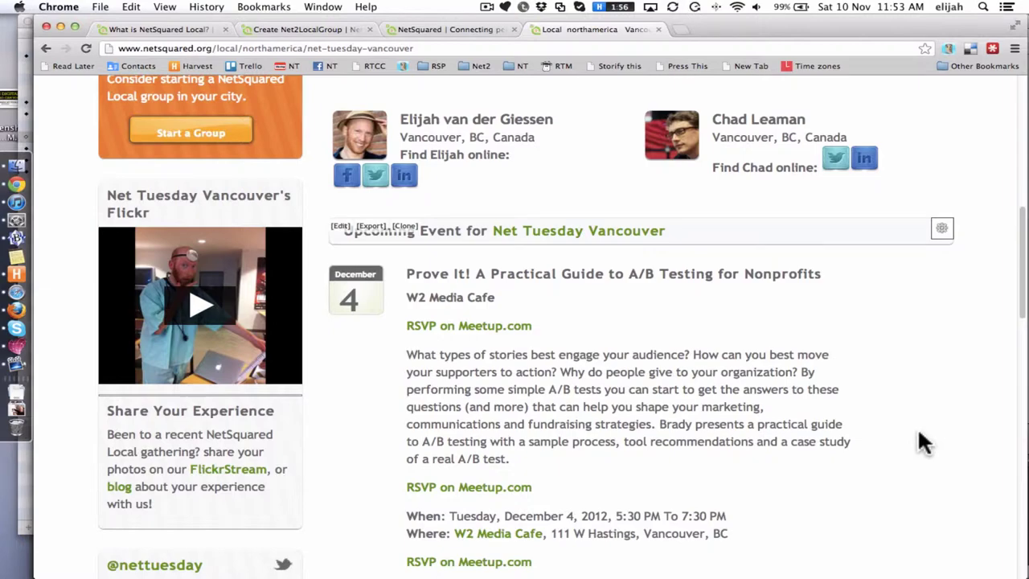
scroll(919, 428, down, 1)
scroll(929, 443, down, 10)
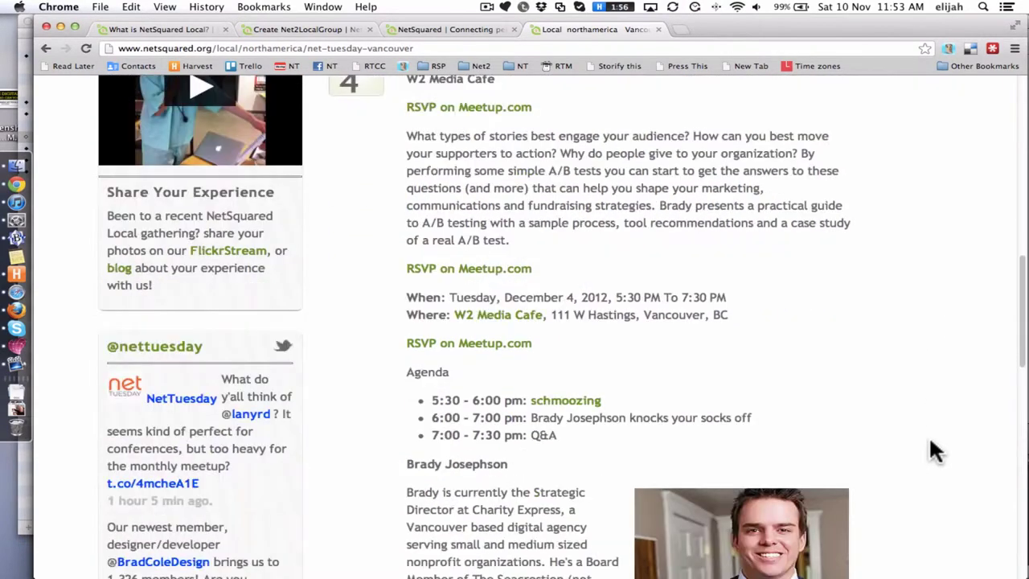
scroll(929, 452, down, 4)
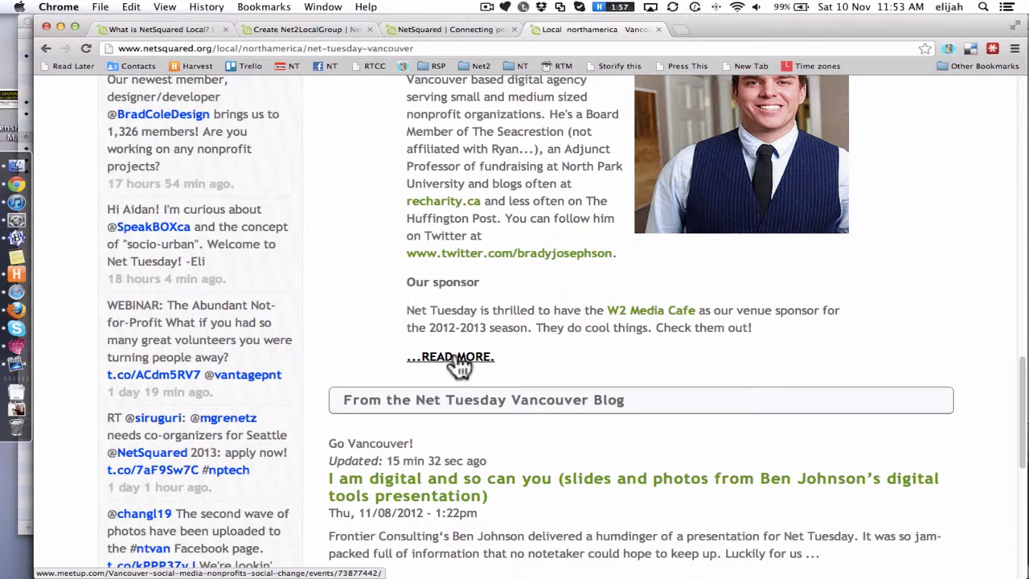
mouse_move(942, 402)
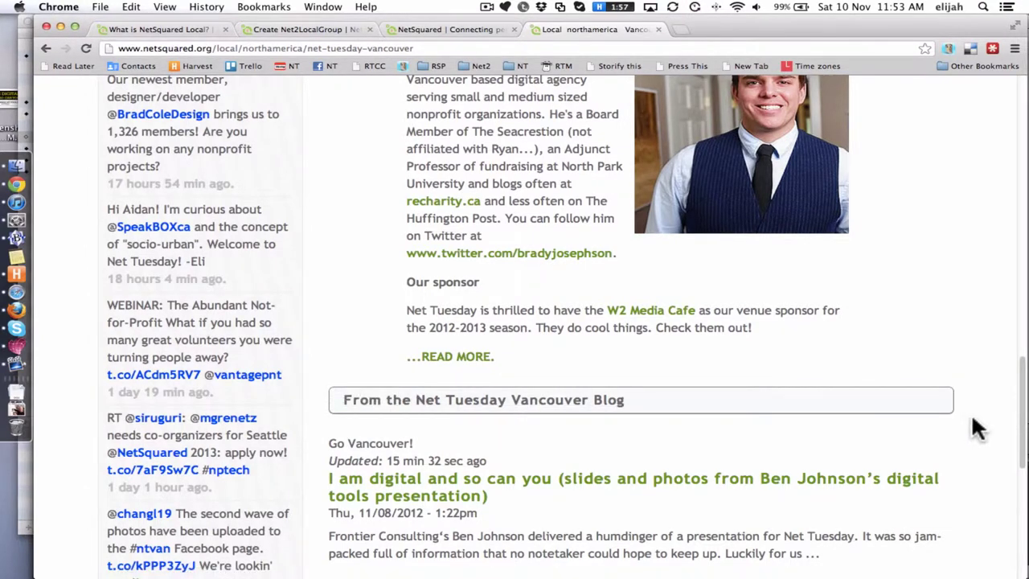
scroll(972, 414, down, 2)
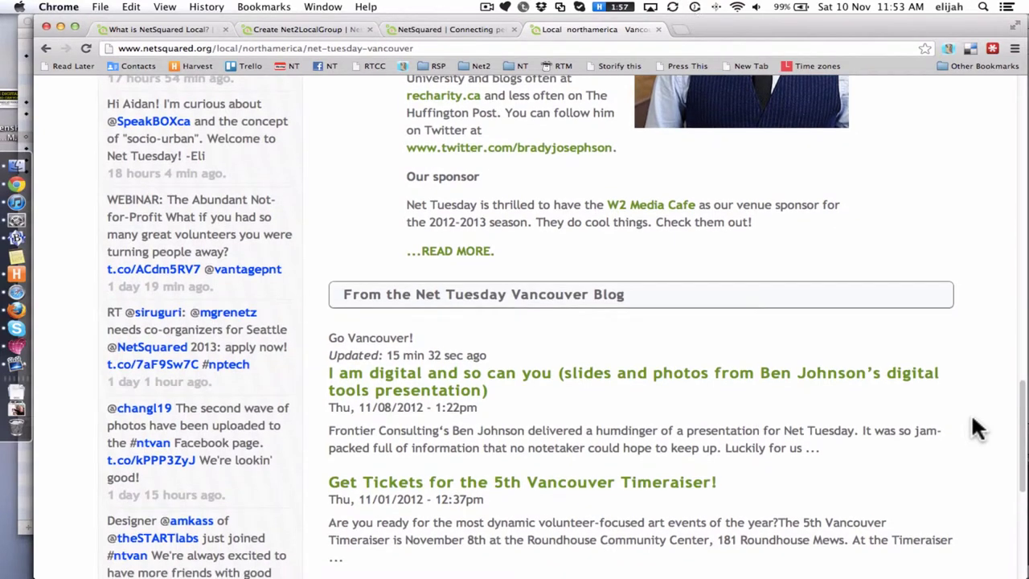
scroll(973, 419, down, 2)
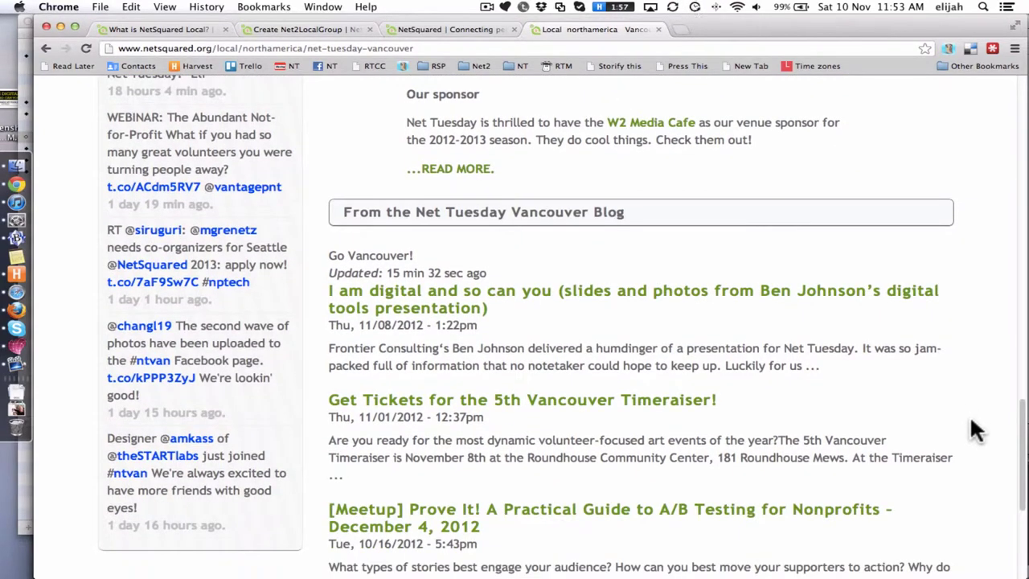
mouse_move(928, 334)
scroll(957, 439, down, 5)
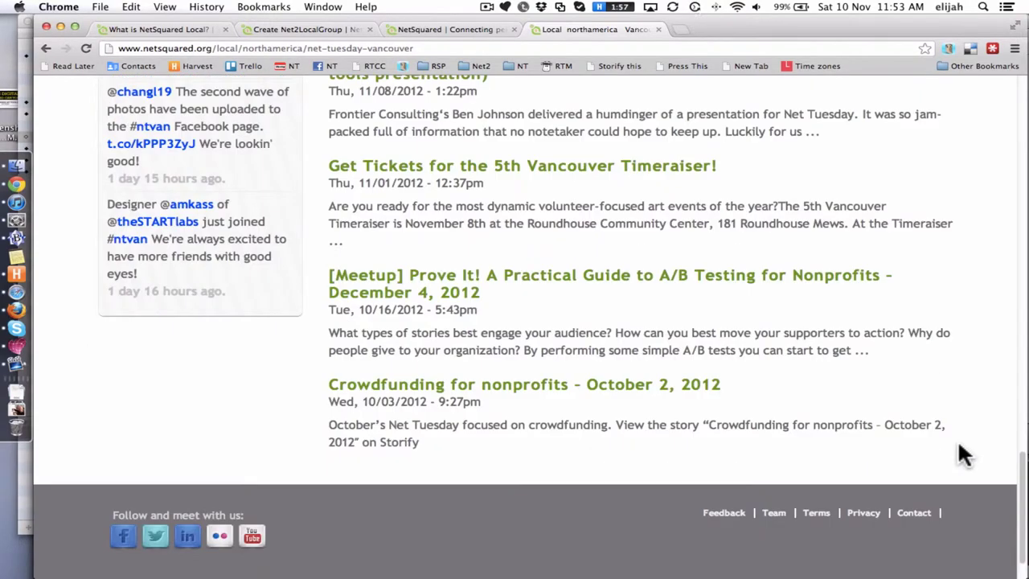
scroll(958, 442, up, 10)
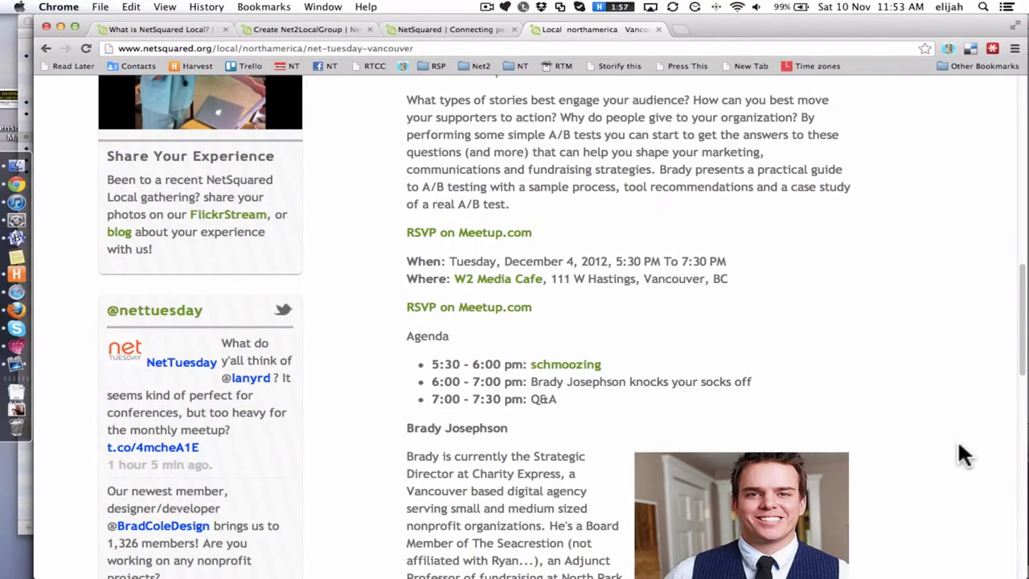
scroll(958, 444, up, 8)
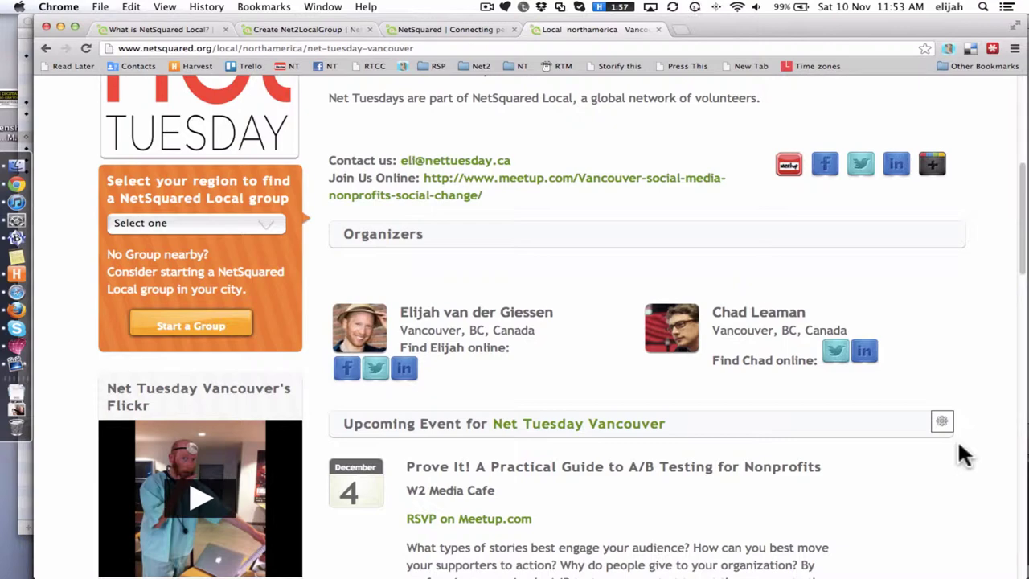
scroll(958, 439, up, 7)
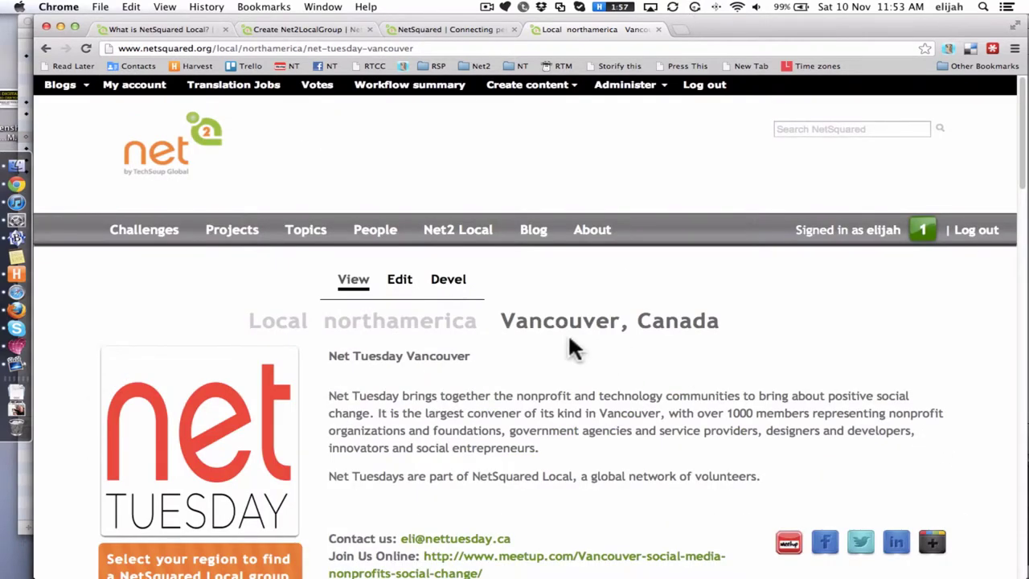
Open the Net Tuesday Vancouver edit form and check the Group Name field.
click(400, 281)
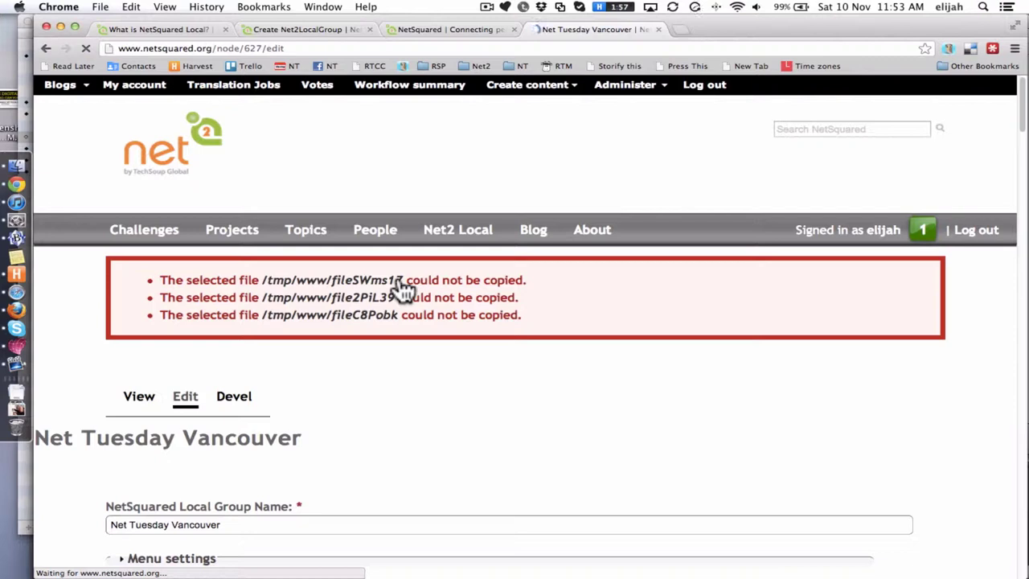
scroll(832, 430, down, 5)
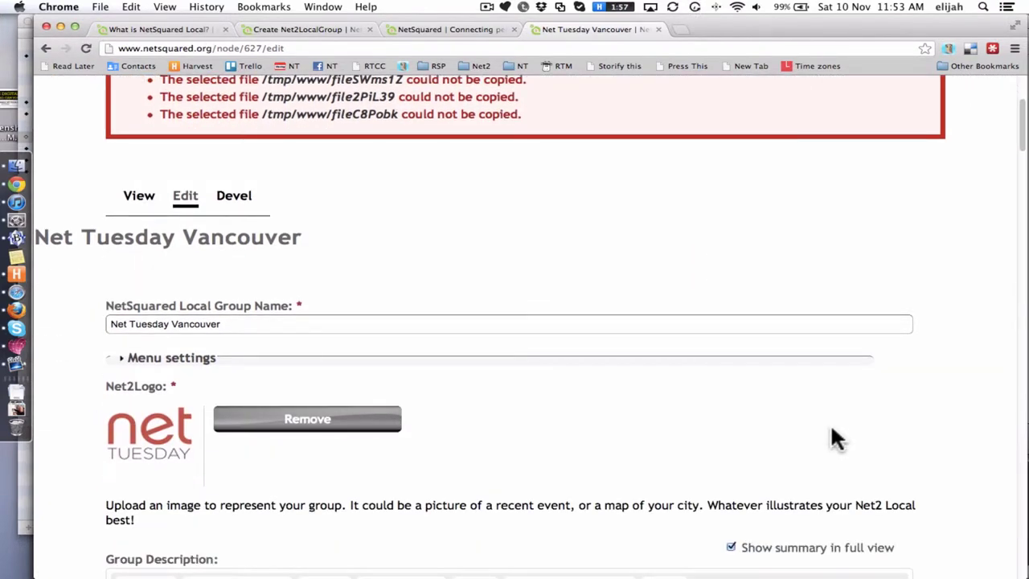
scroll(931, 411, down, 3)
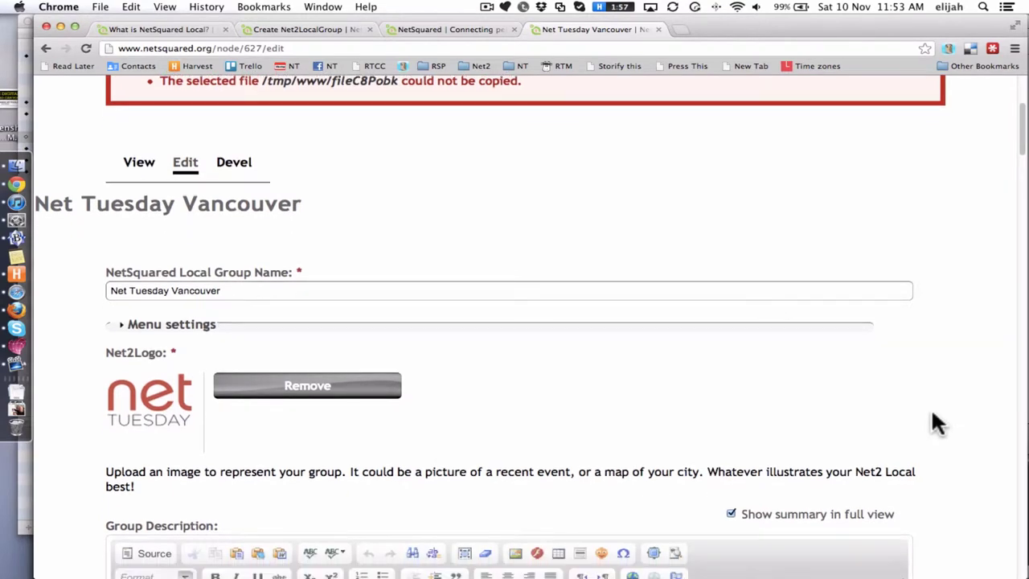
click(235, 215)
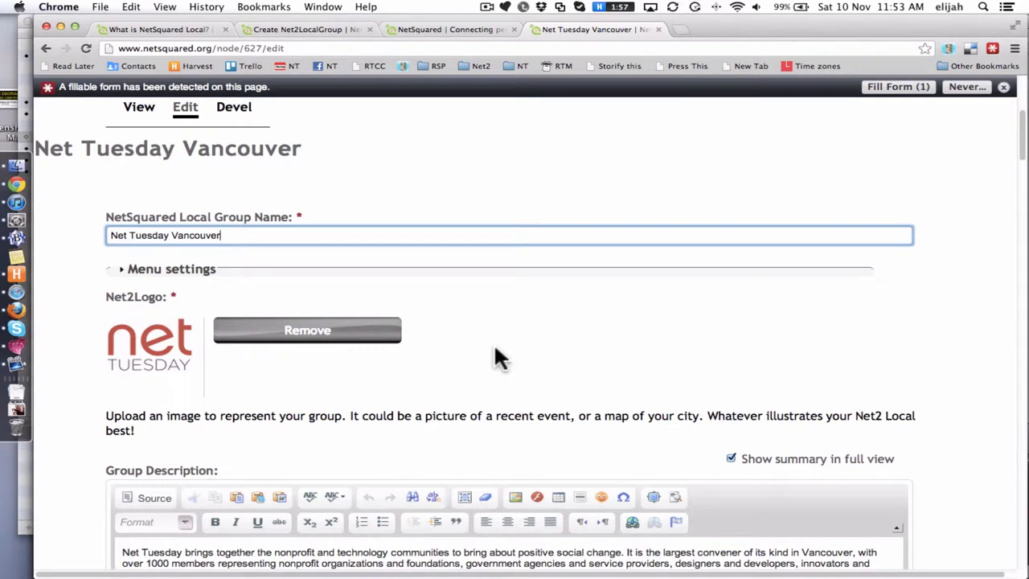
Look at the Group Description without changing it and review the fields below.
scroll(500, 348, down, 2)
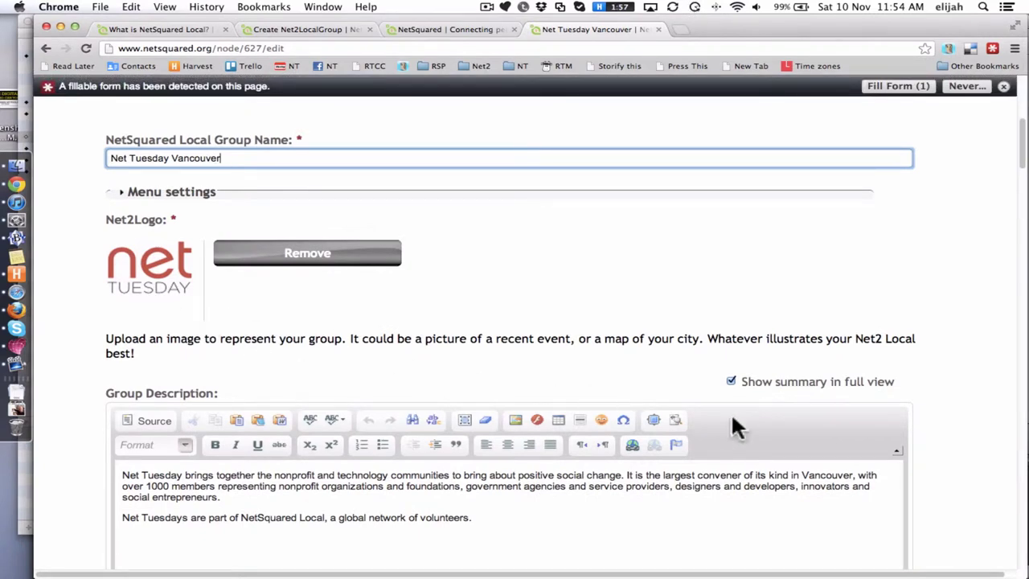
scroll(963, 501, down, 3)
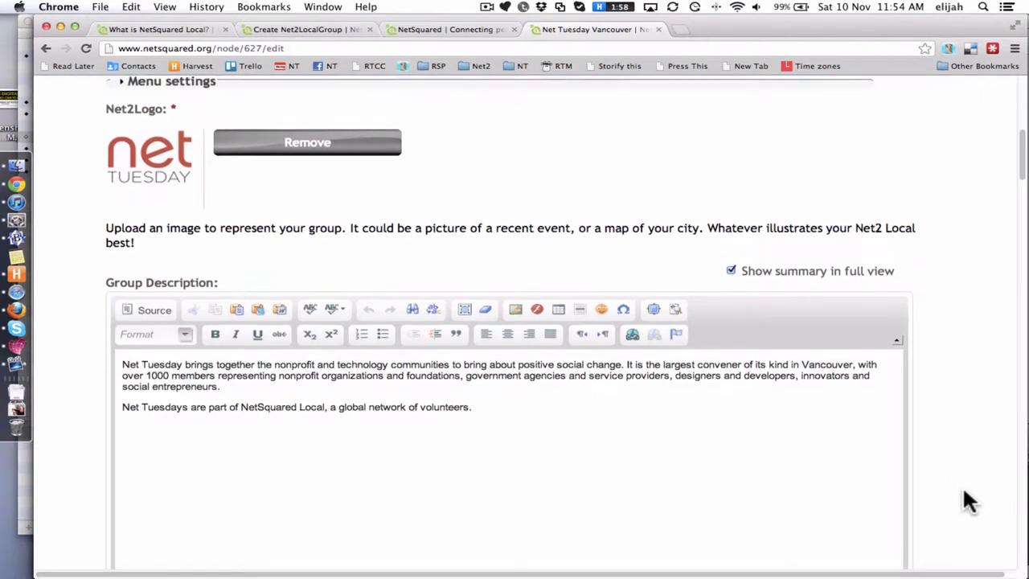
scroll(965, 498, down, 4)
click(494, 287)
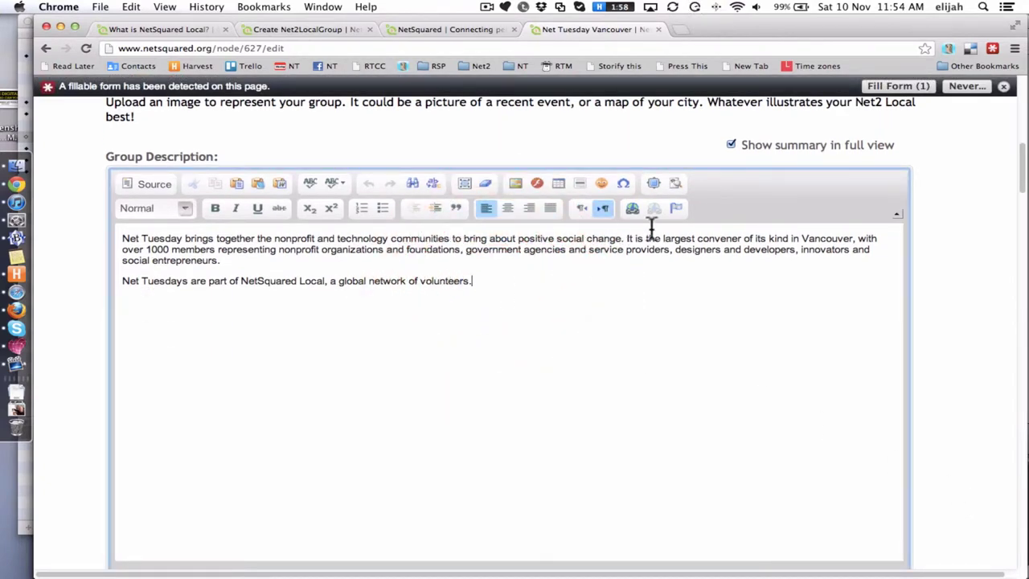
click(955, 412)
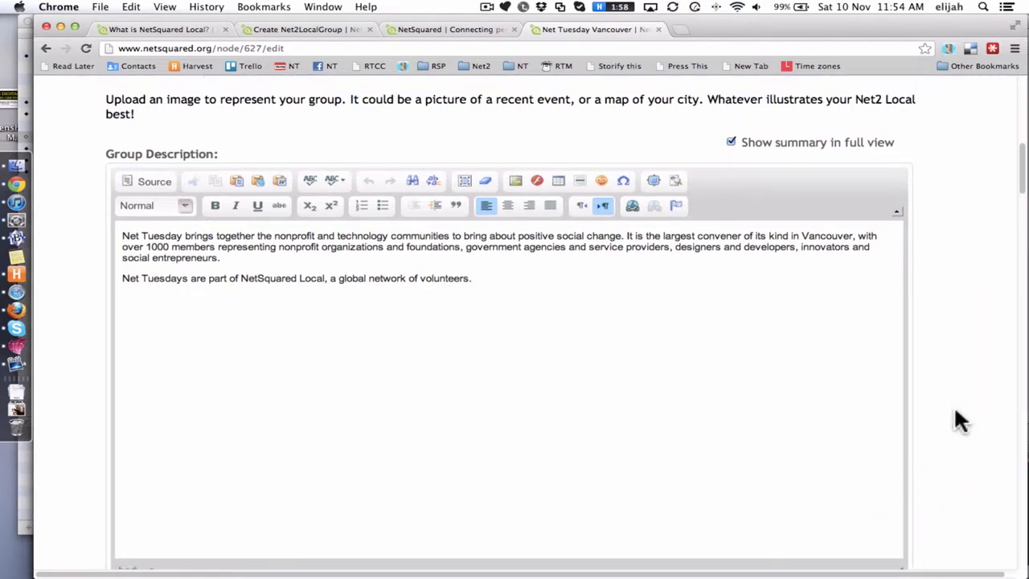
scroll(955, 413, down, 2)
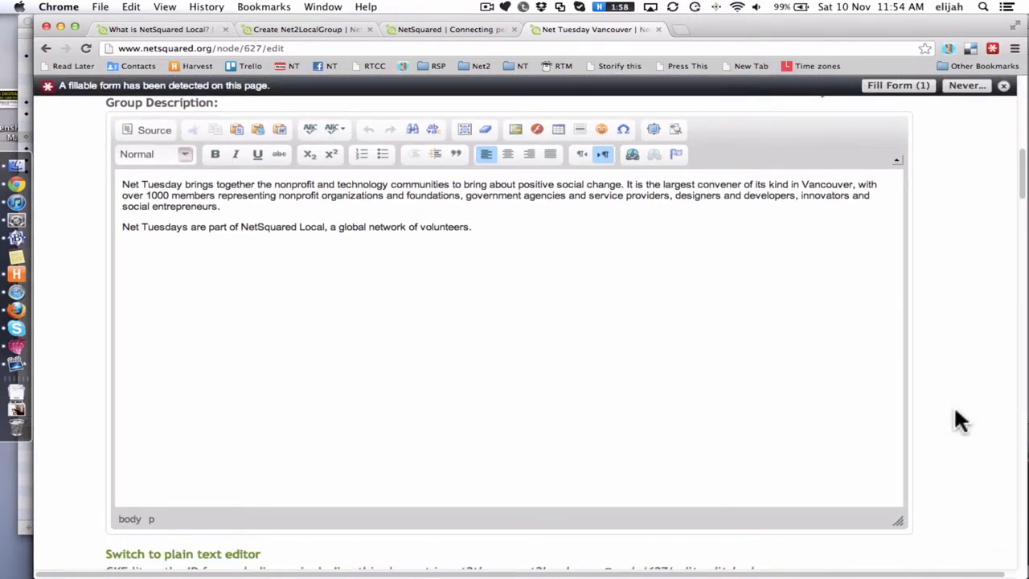
scroll(955, 413, down, 6)
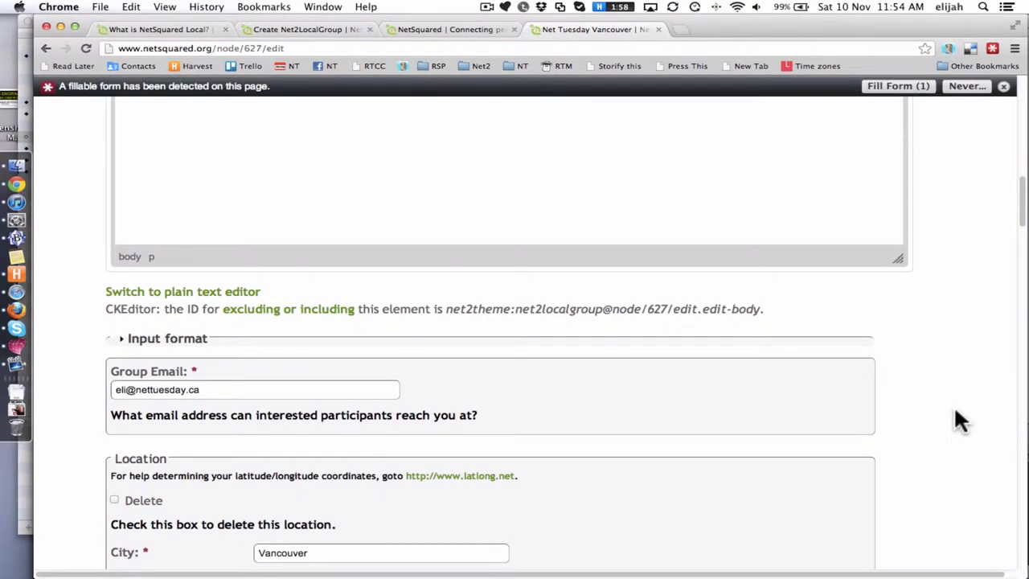
scroll(955, 410, down, 3)
click(361, 268)
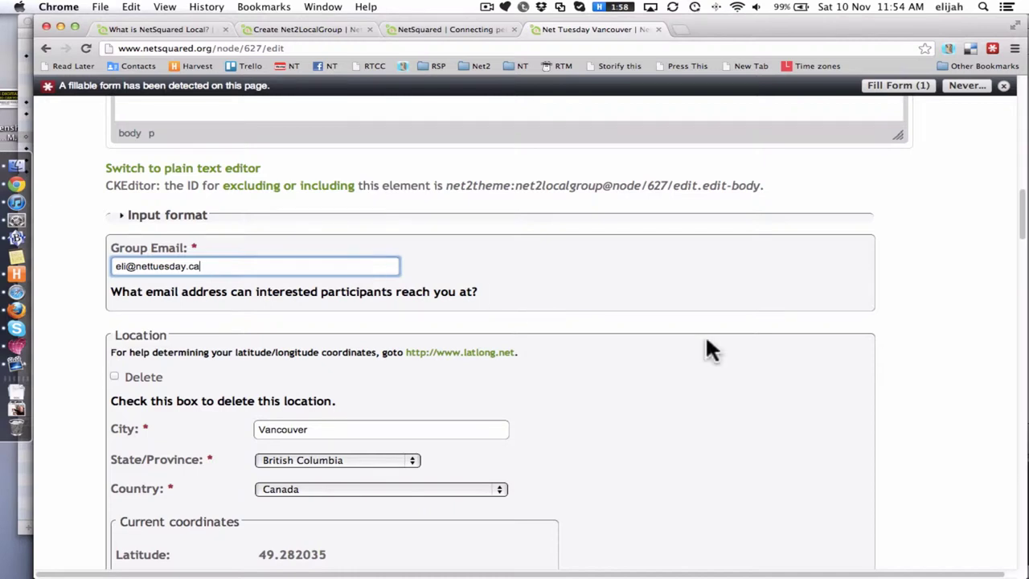
click(951, 445)
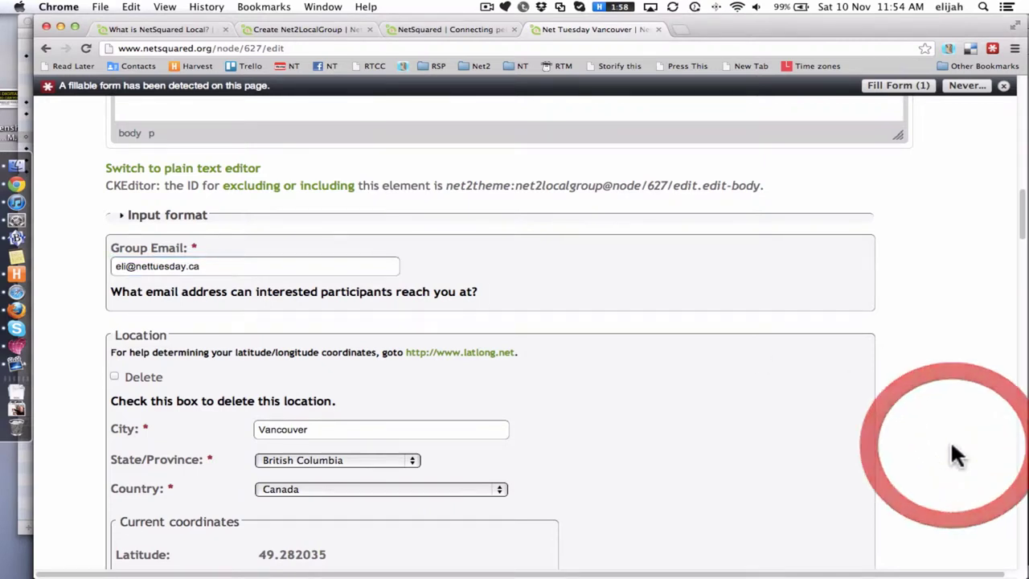
scroll(952, 444, down, 2)
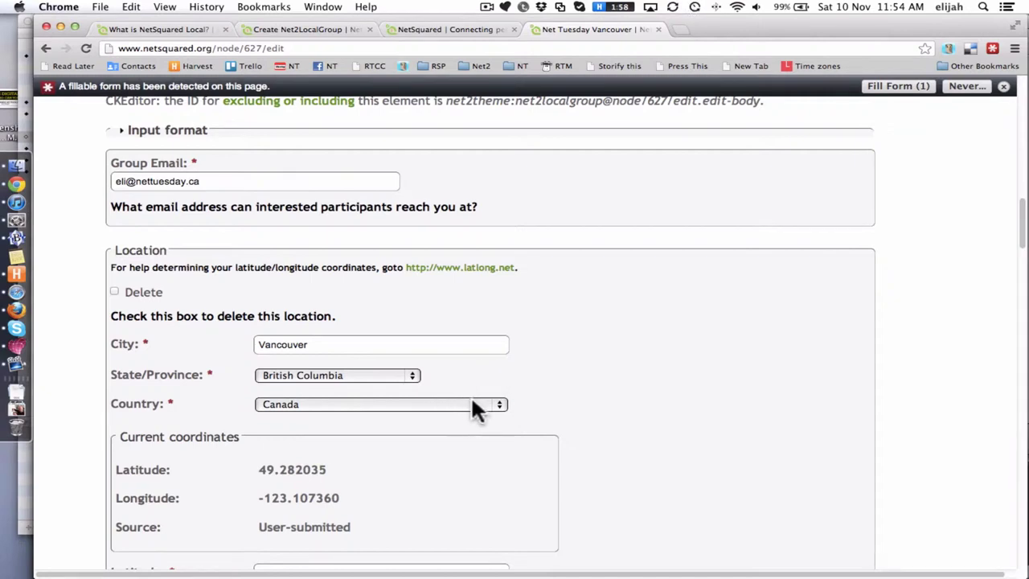
scroll(801, 468, down, 1)
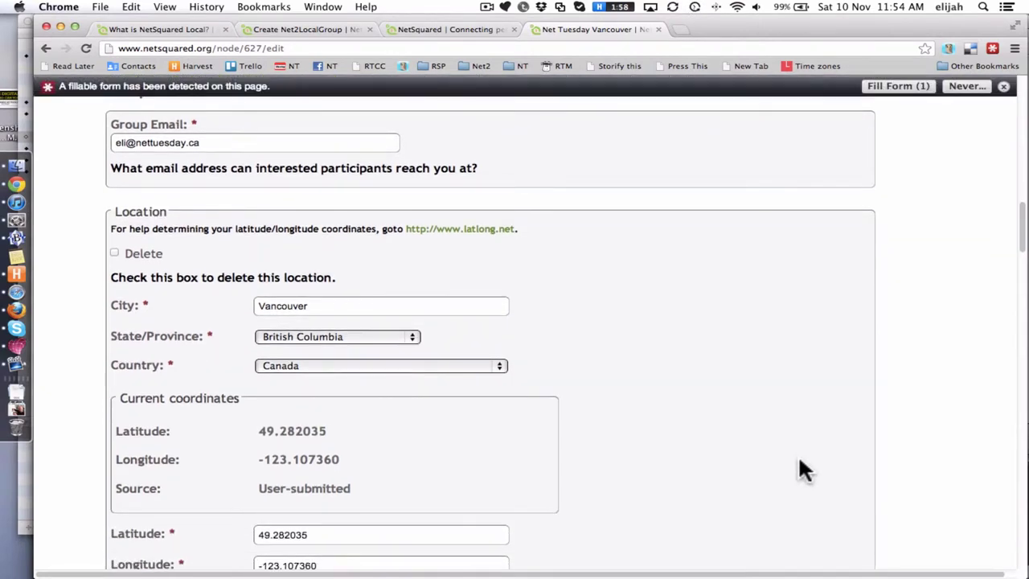
scroll(802, 468, down, 1)
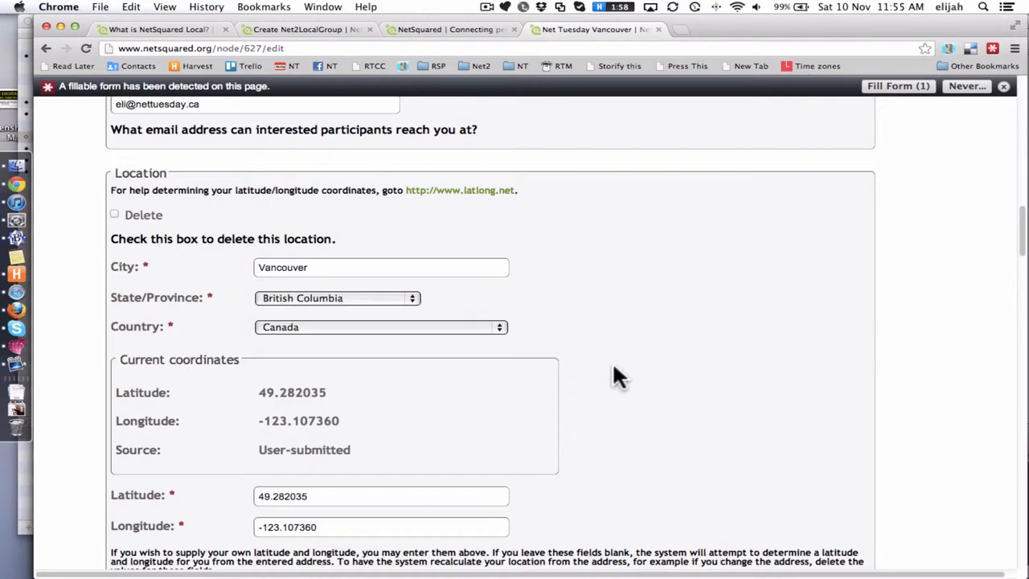
click(340, 502)
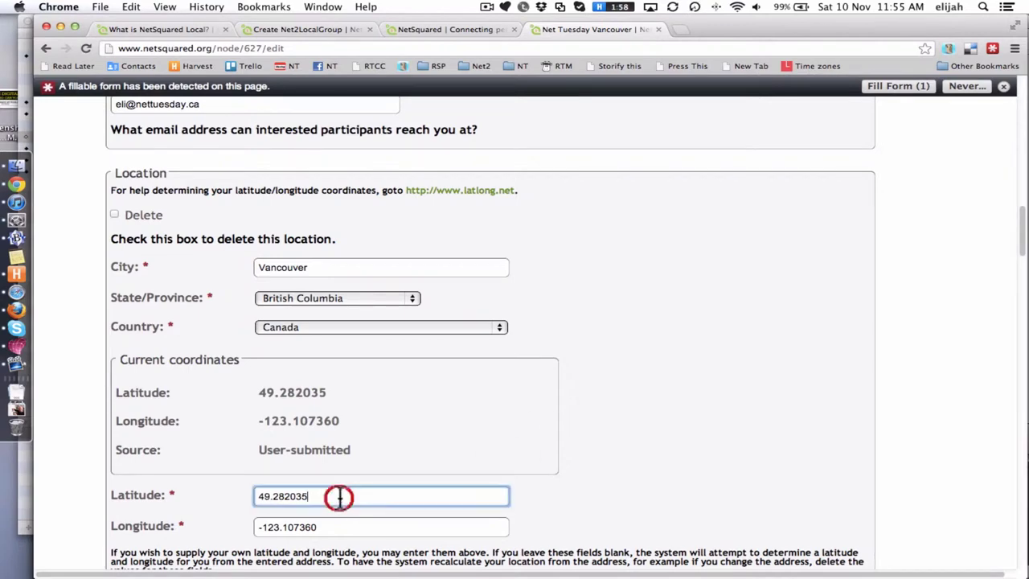
click(407, 529)
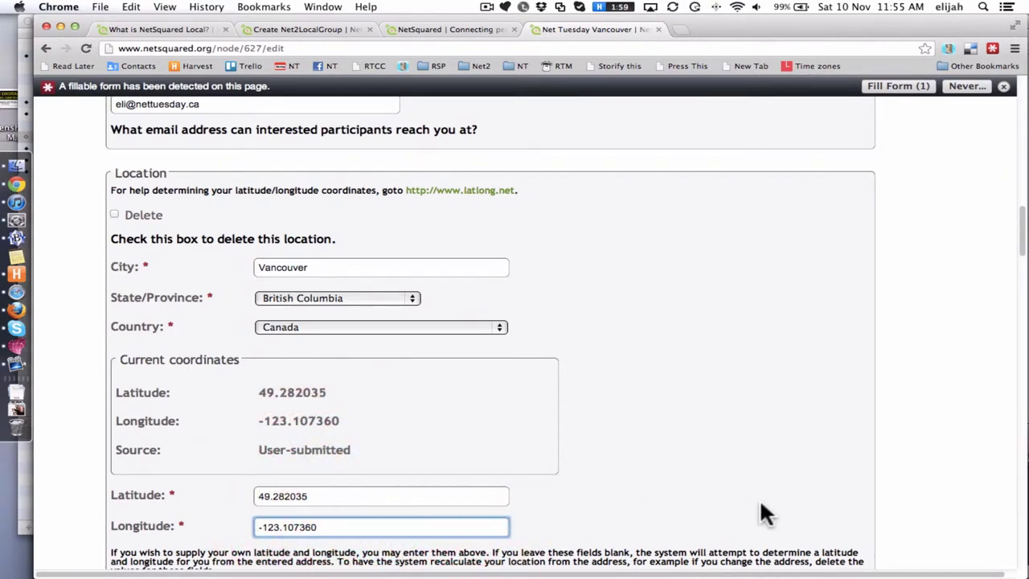
scroll(764, 515, down, 8)
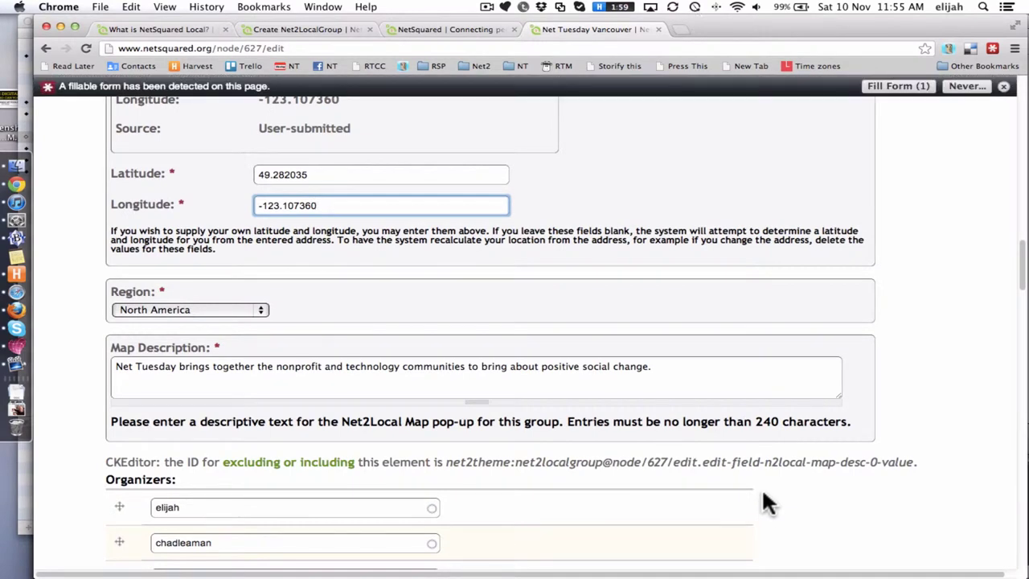
scroll(739, 428, down, 3)
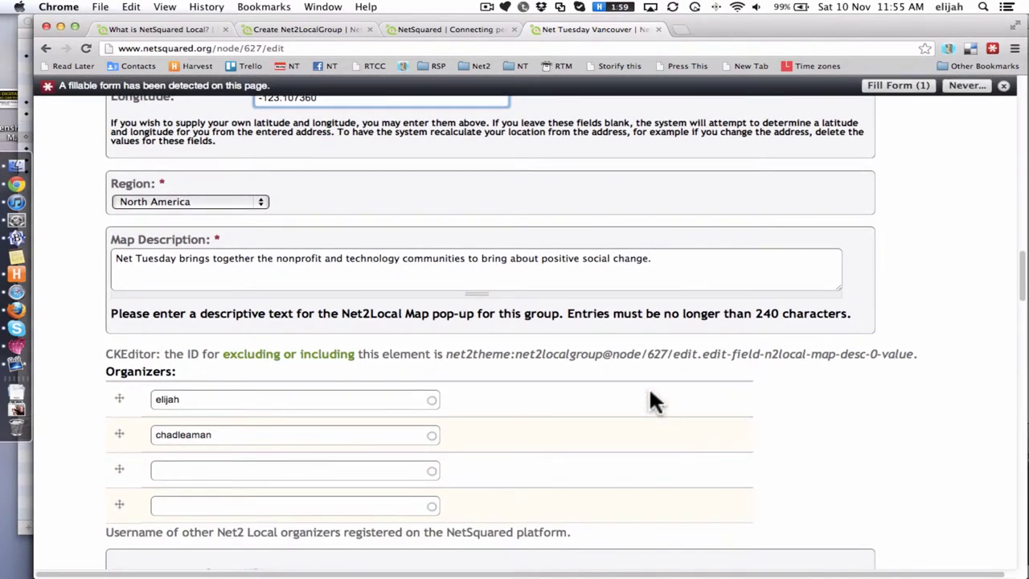
click(241, 203)
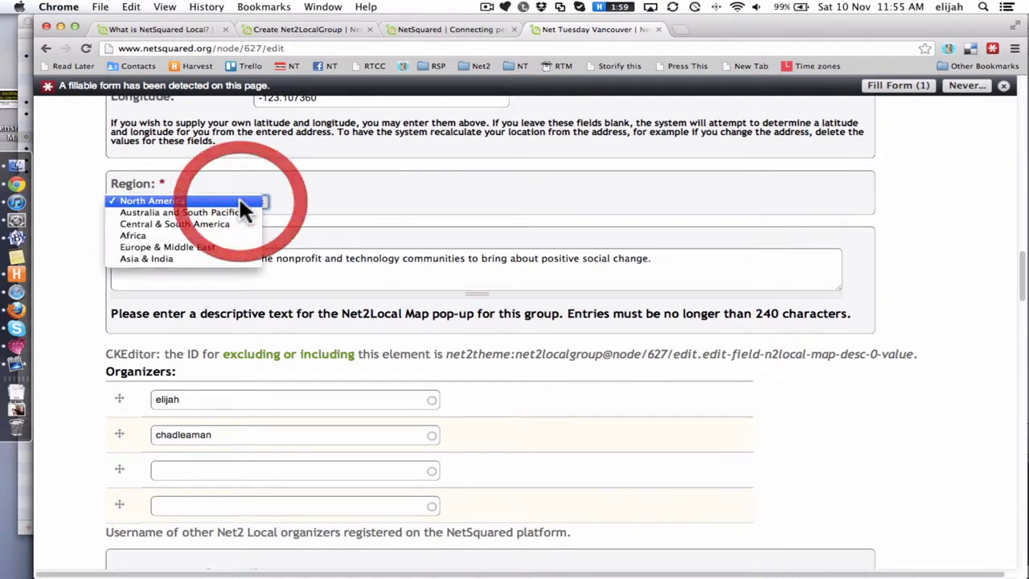
click(314, 204)
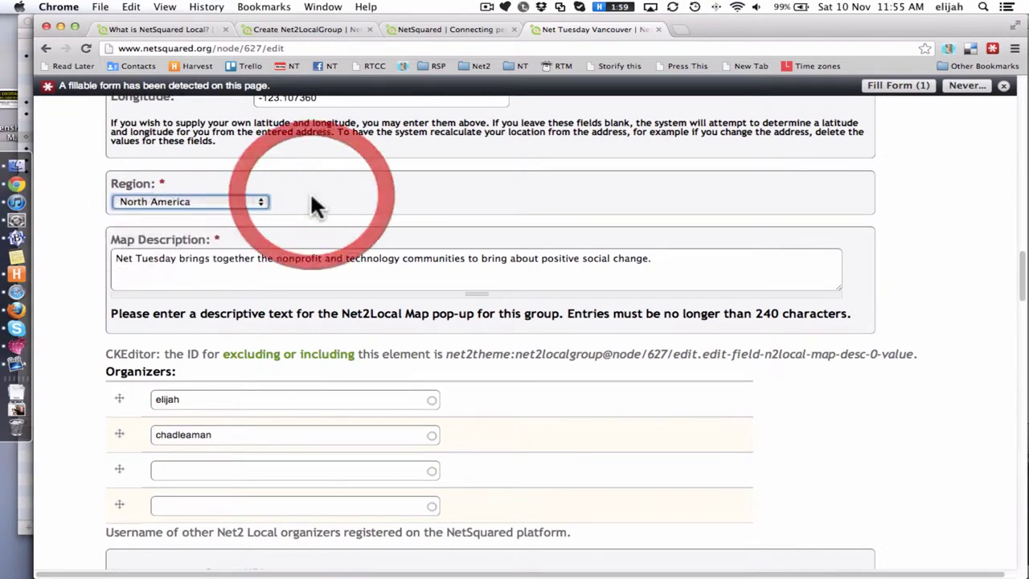
click(290, 271)
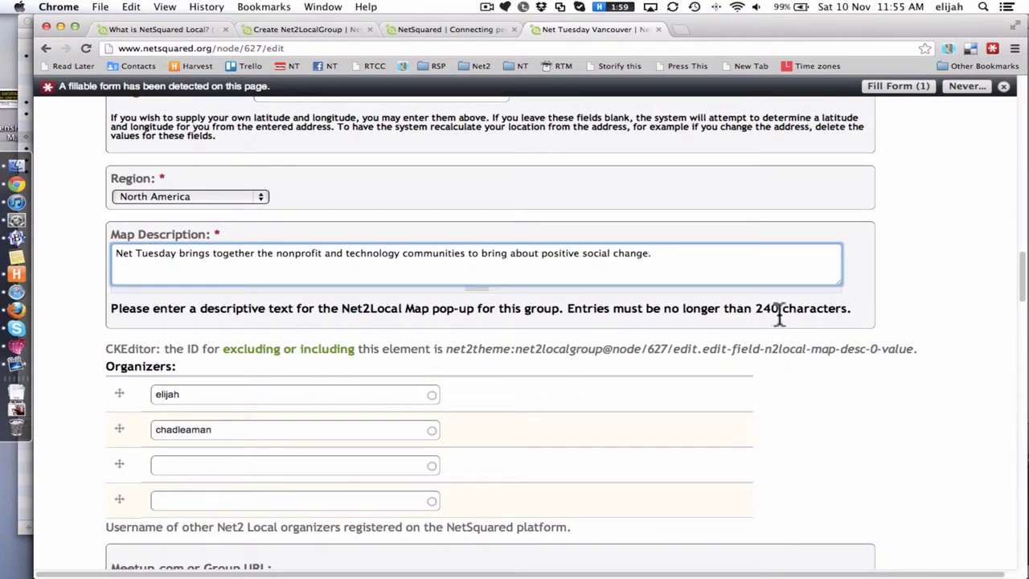
scroll(837, 385, down, 1)
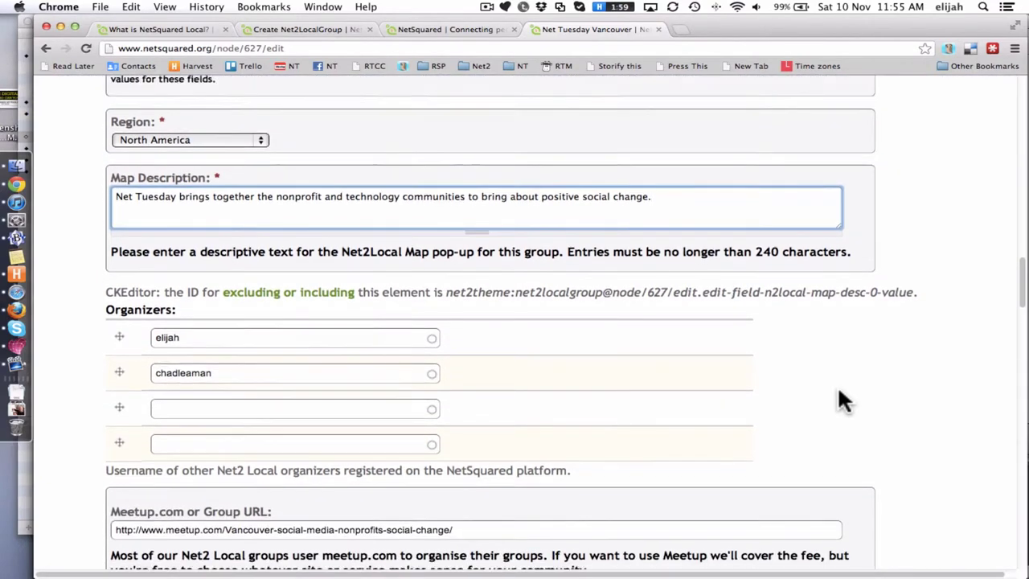
scroll(523, 299, down, 2)
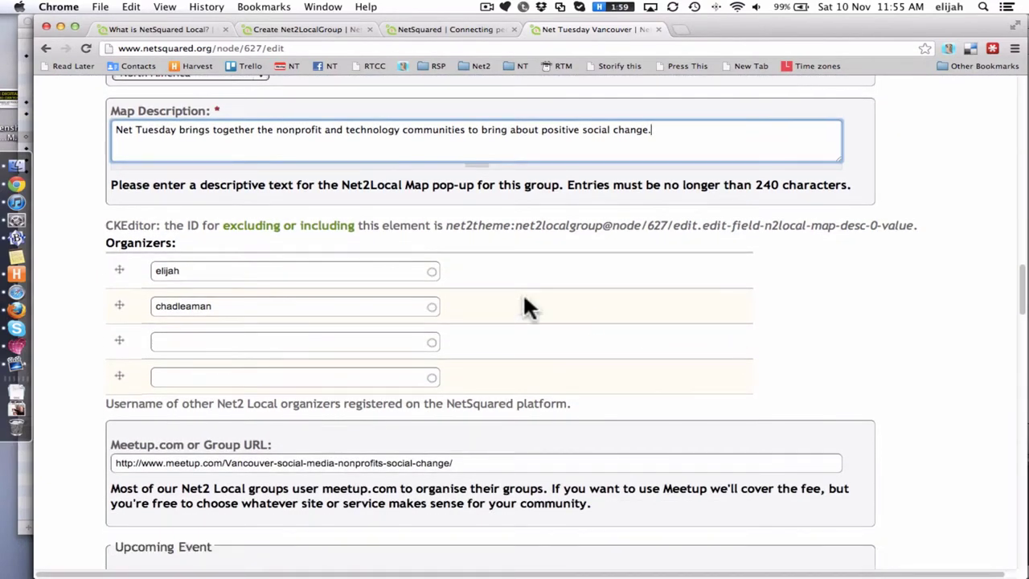
click(361, 272)
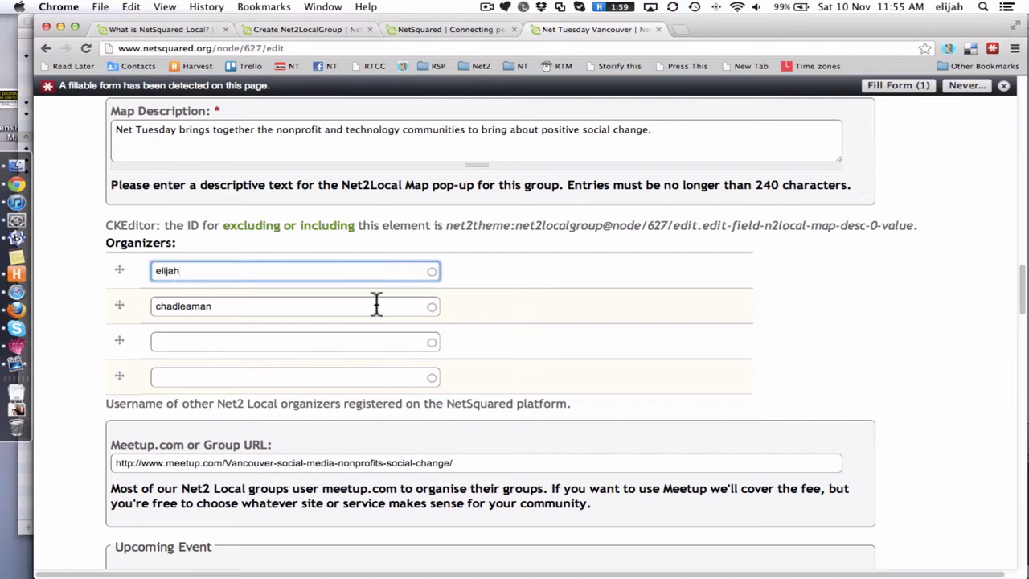
click(375, 306)
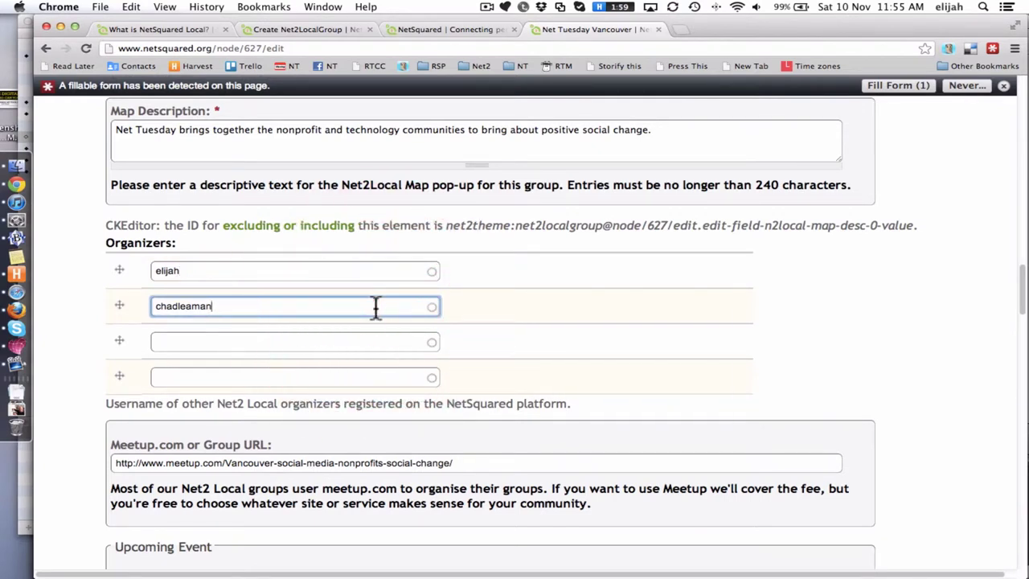
click(814, 356)
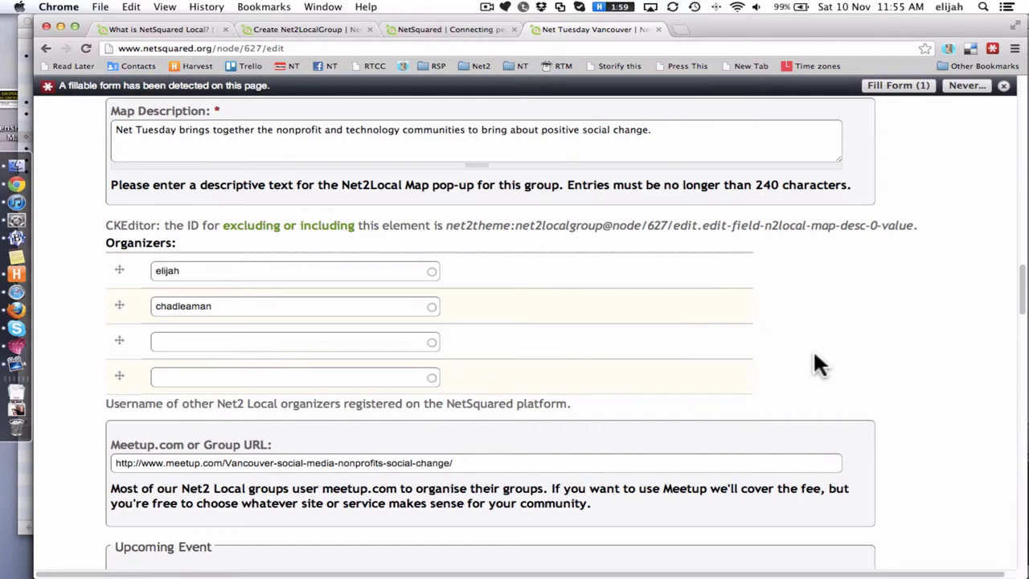
click(241, 271)
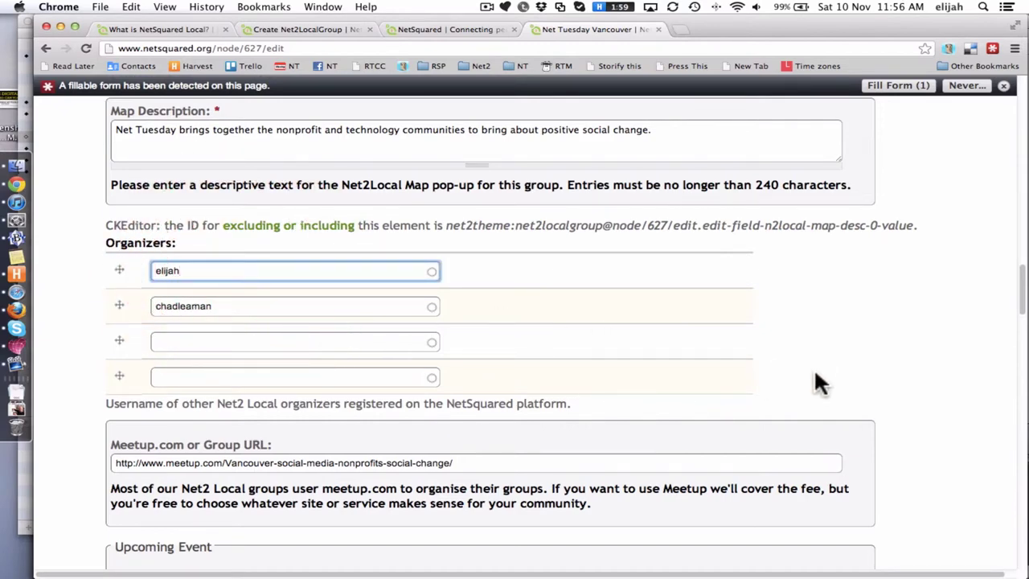
scroll(814, 373, down, 4)
scroll(816, 382, down, 3)
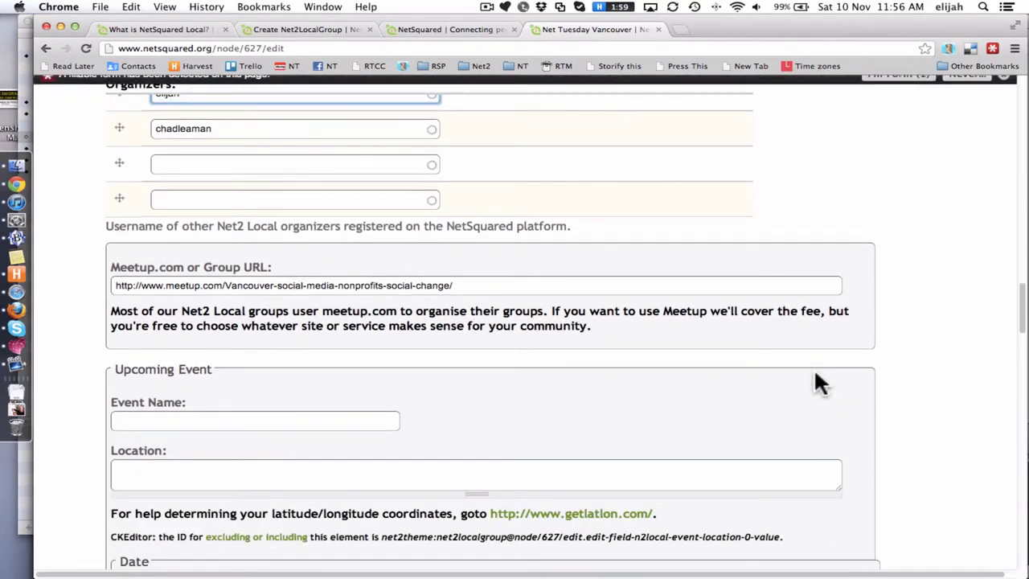
click(175, 208)
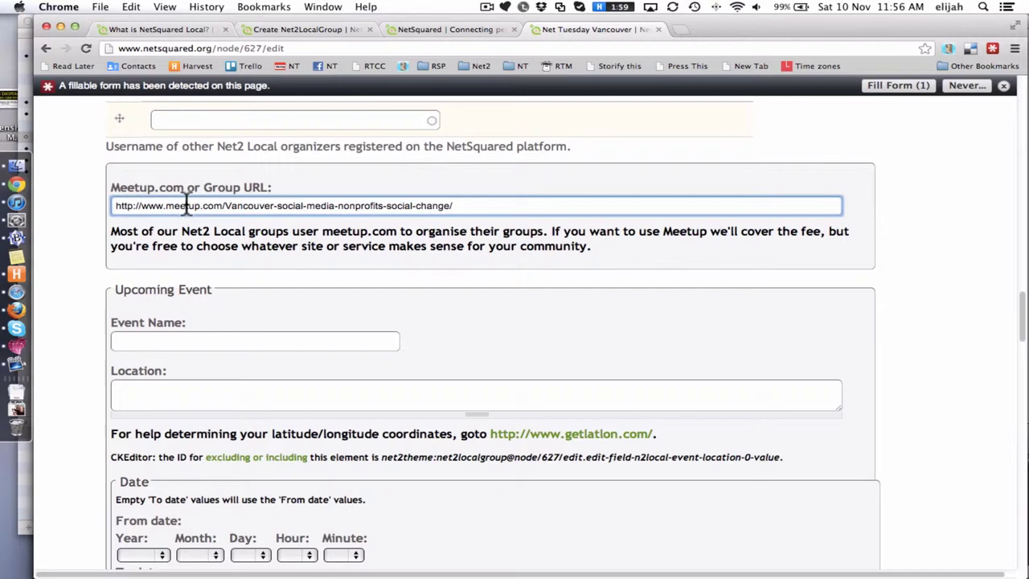
click(512, 208)
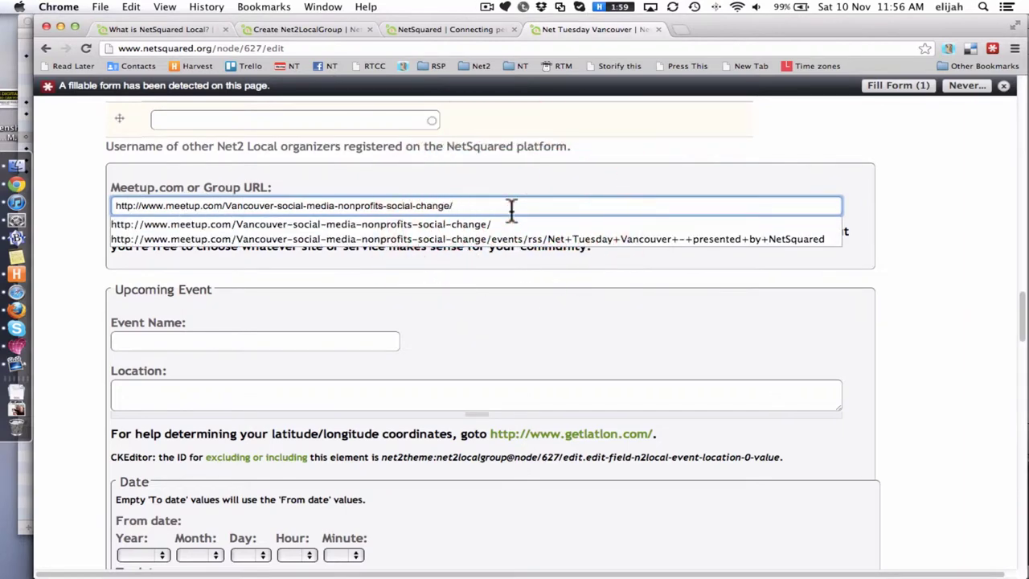
click(628, 260)
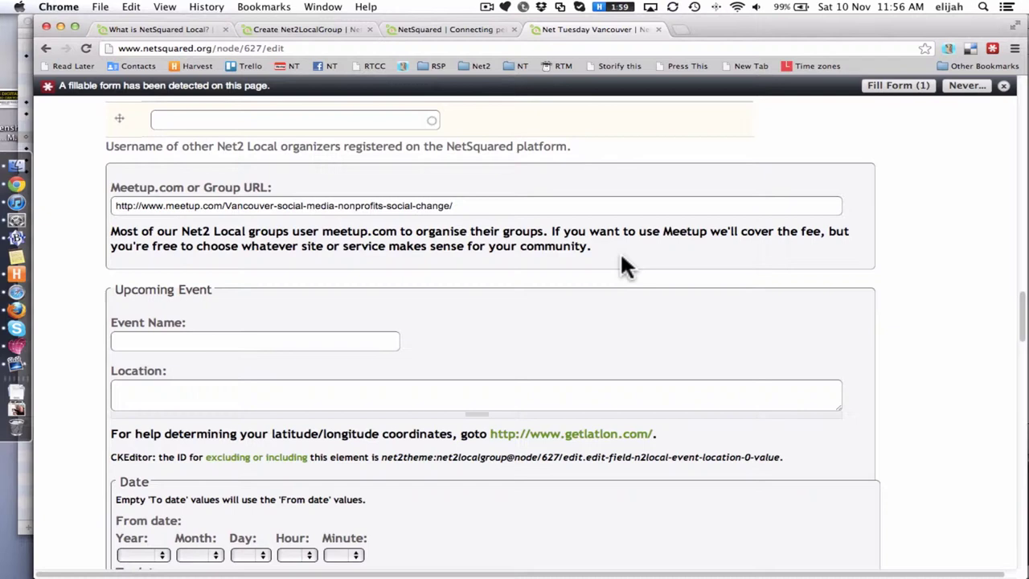
click(83, 328)
scroll(87, 334, down, 2)
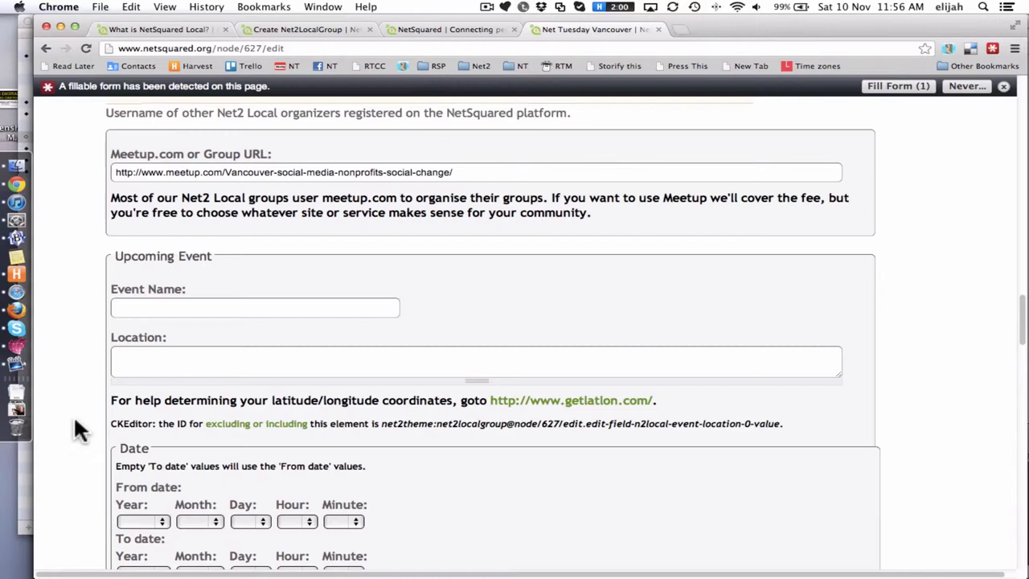
Review the upcoming event name, location and RSVP link title fields.
click(160, 308)
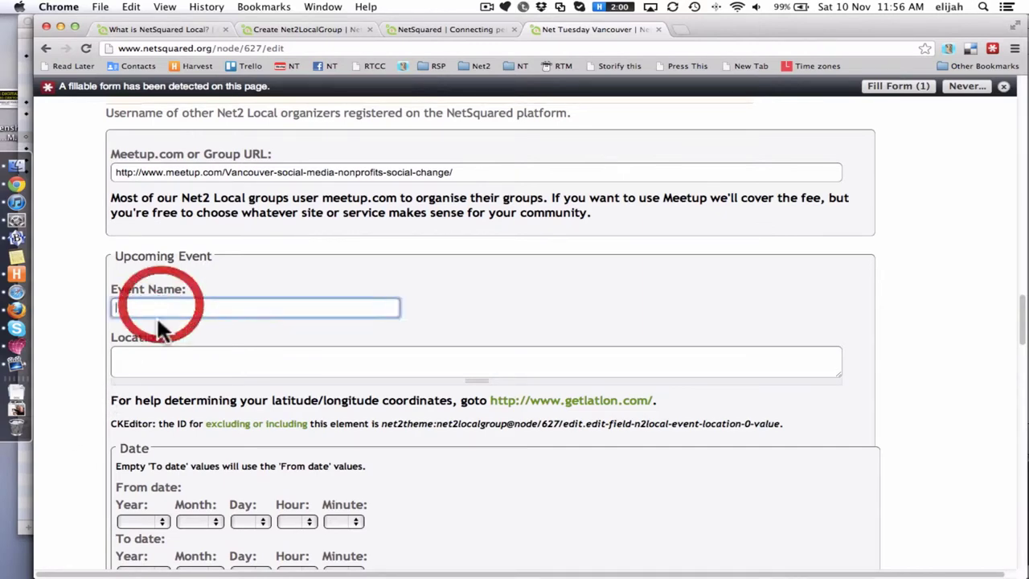
click(152, 365)
scroll(82, 416, down, 5)
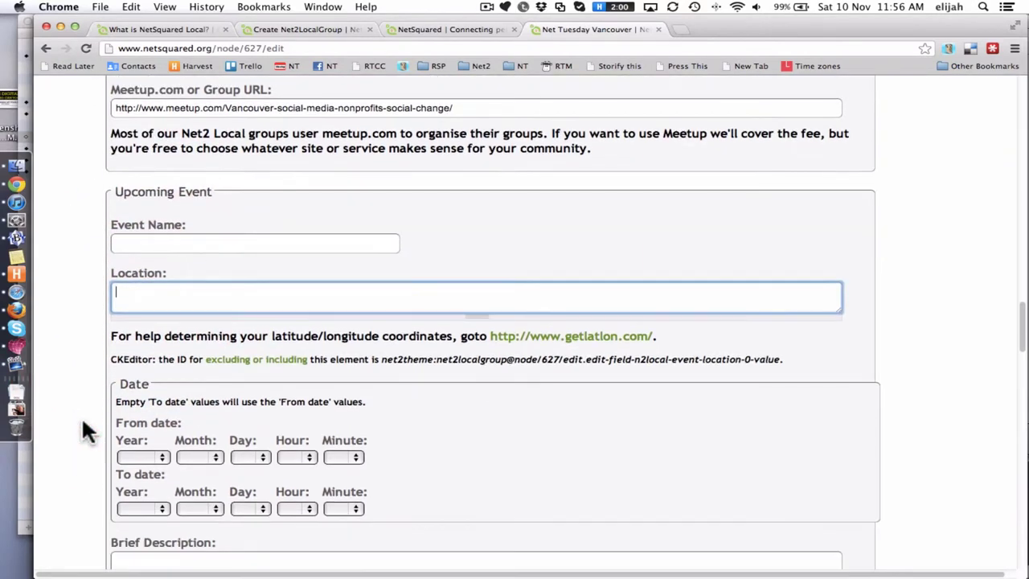
scroll(83, 421, down, 2)
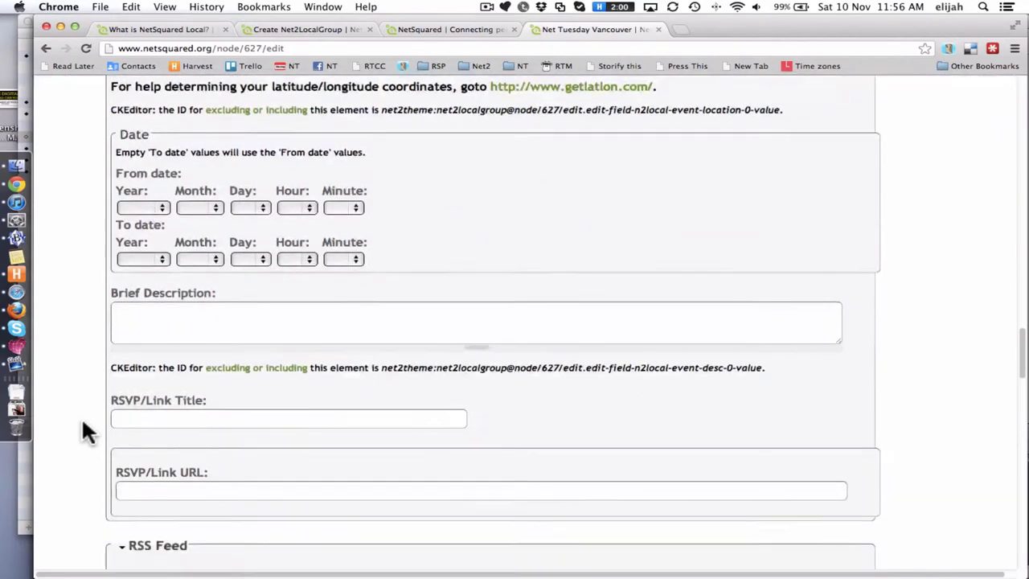
click(176, 371)
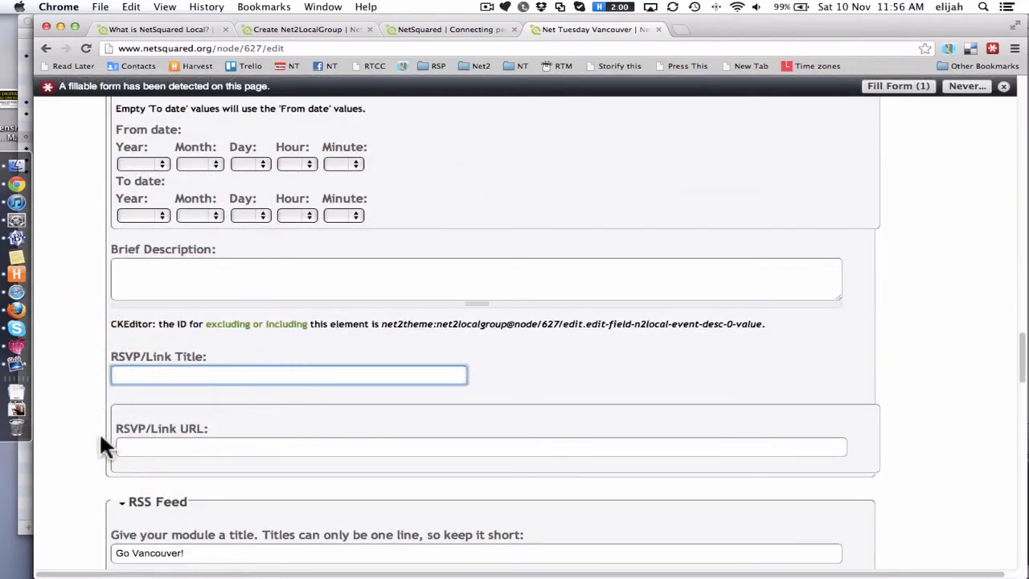
scroll(99, 431, down, 3)
scroll(78, 435, down, 3)
scroll(77, 412, down, 1)
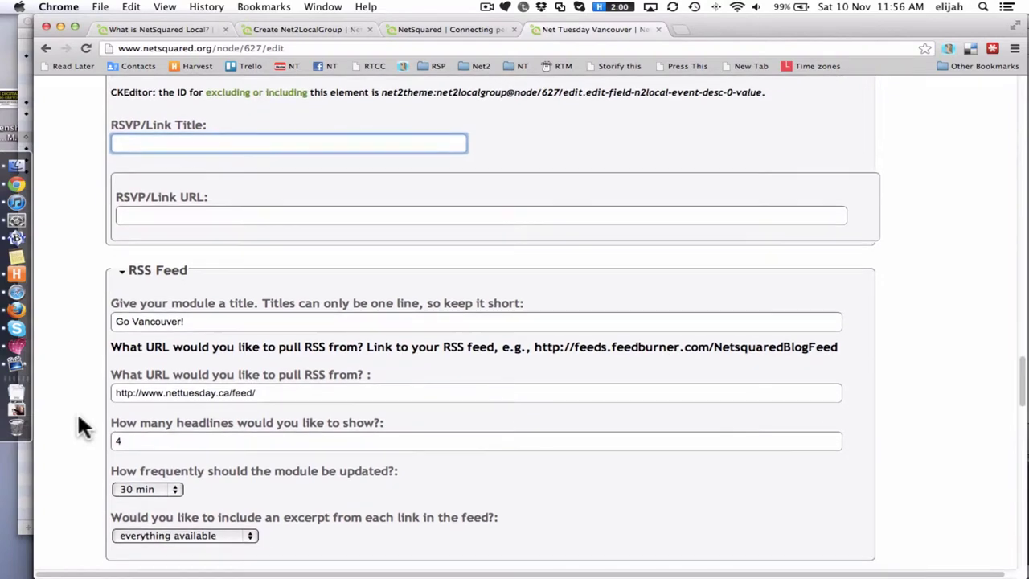
click(210, 322)
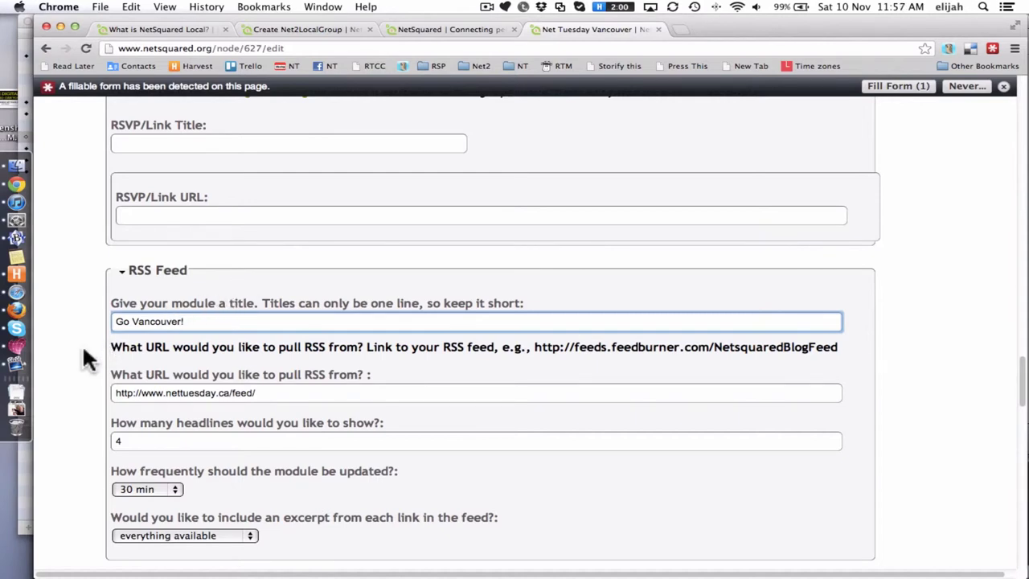
click(260, 320)
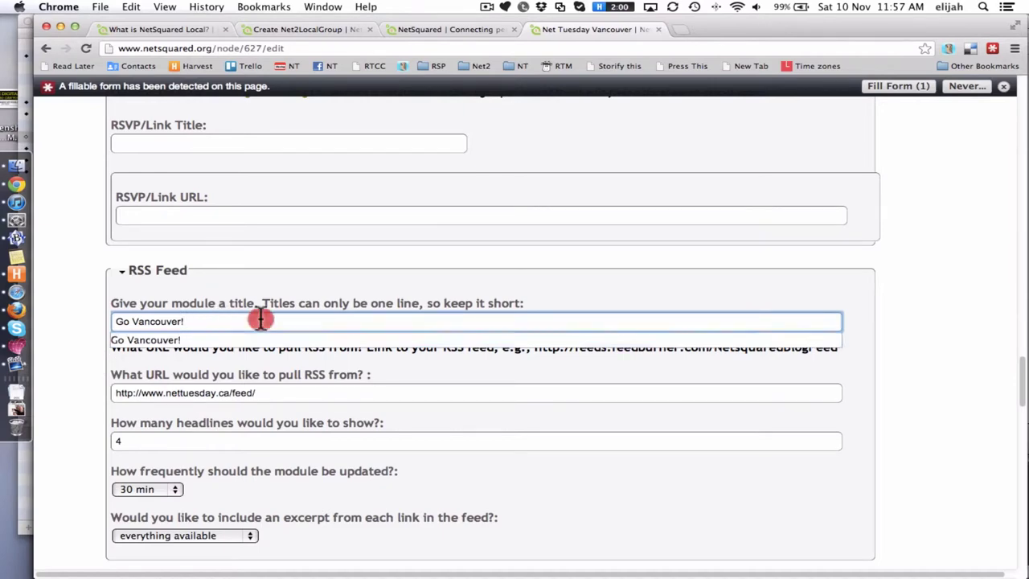
click(294, 392)
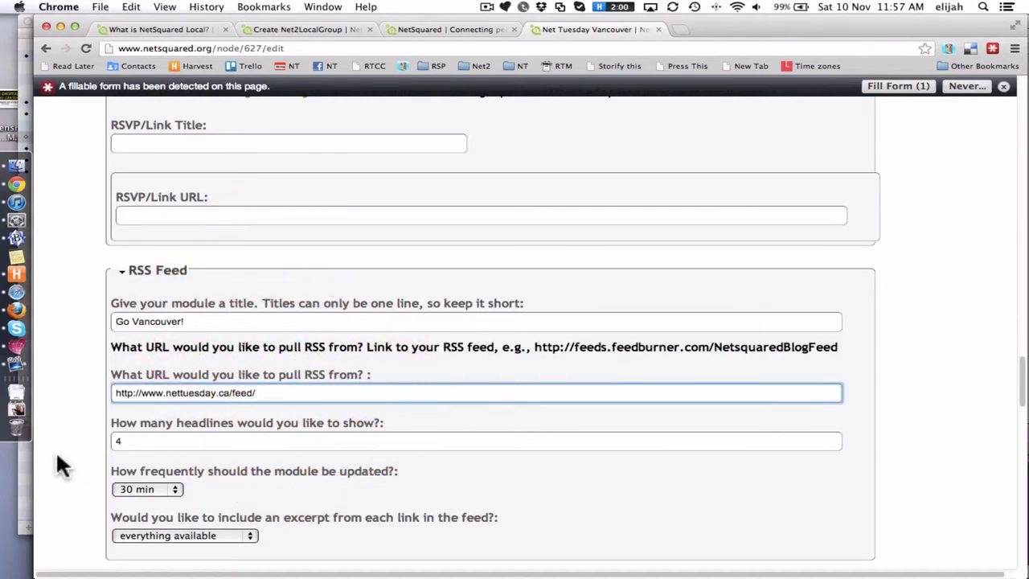
scroll(88, 442, down, 2)
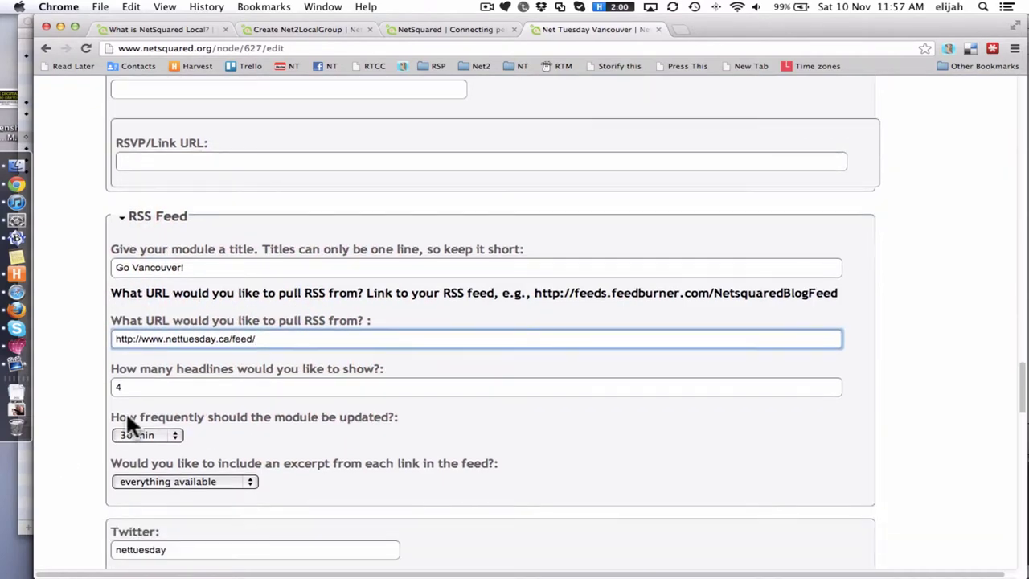
click(229, 386)
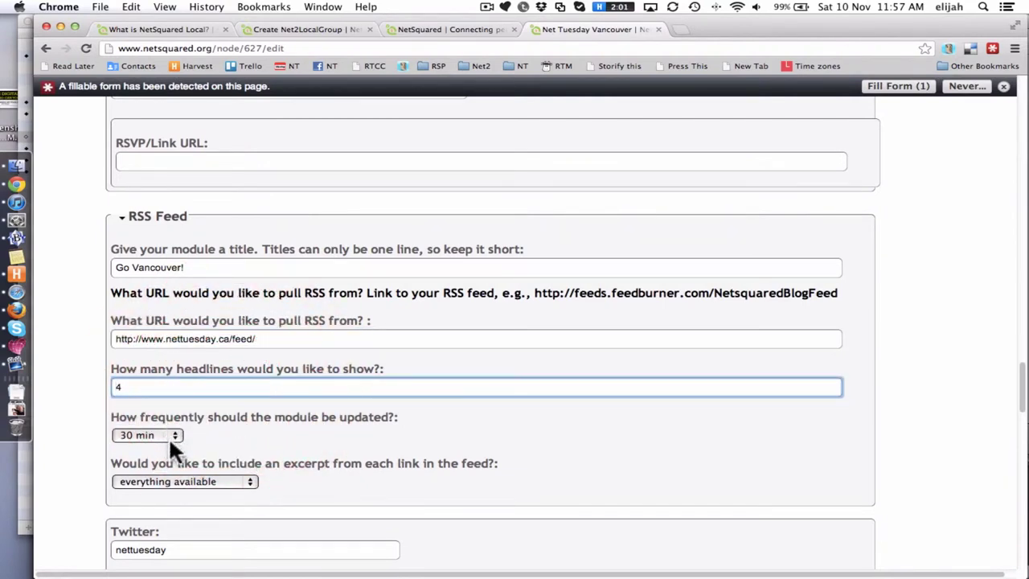
click(218, 481)
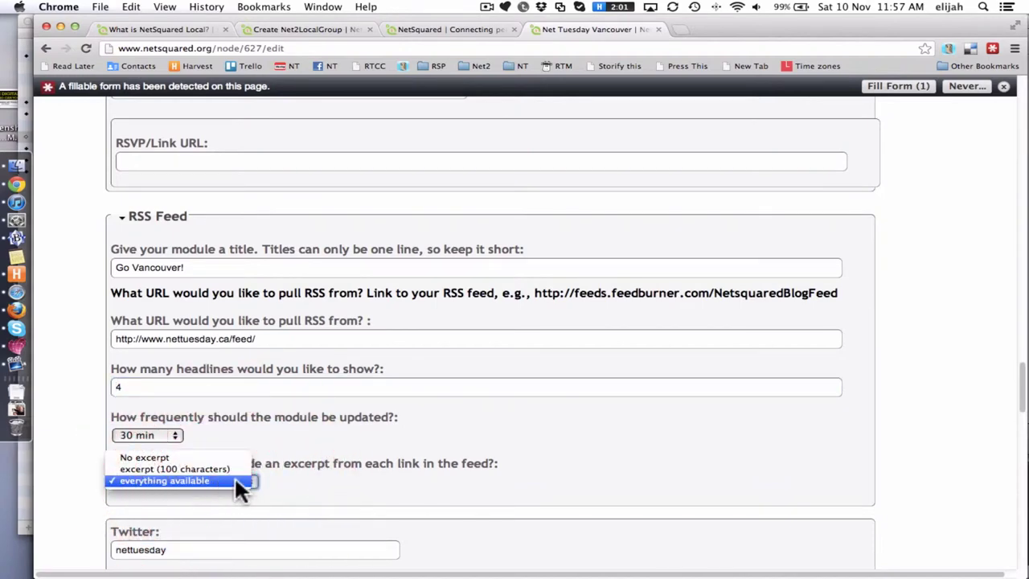
click(343, 481)
Check the group's Twitter, Facebook, Google Plus and LinkedIn links.
scroll(344, 490, down, 2)
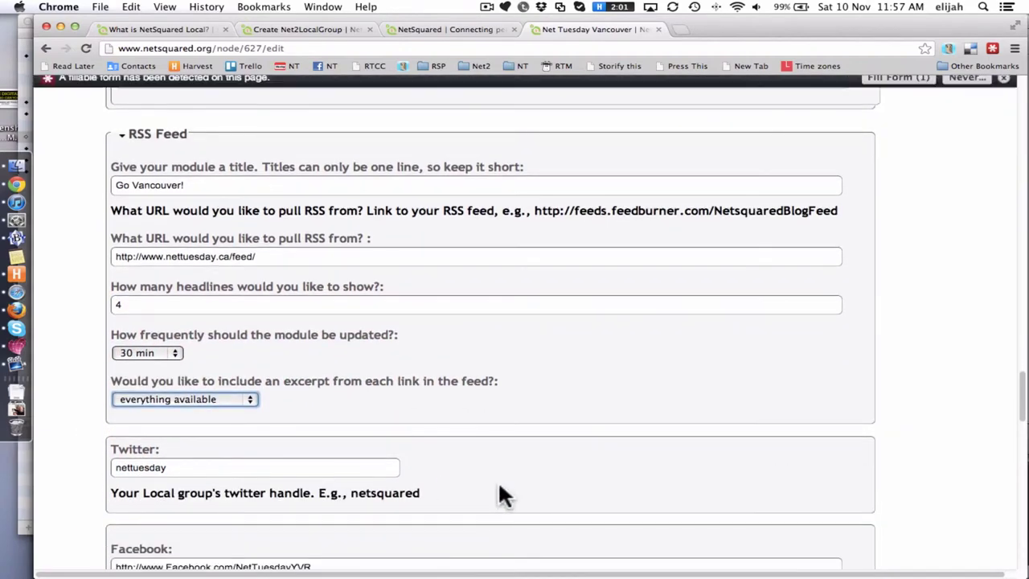
scroll(502, 491, down, 5)
scroll(504, 480, down, 1)
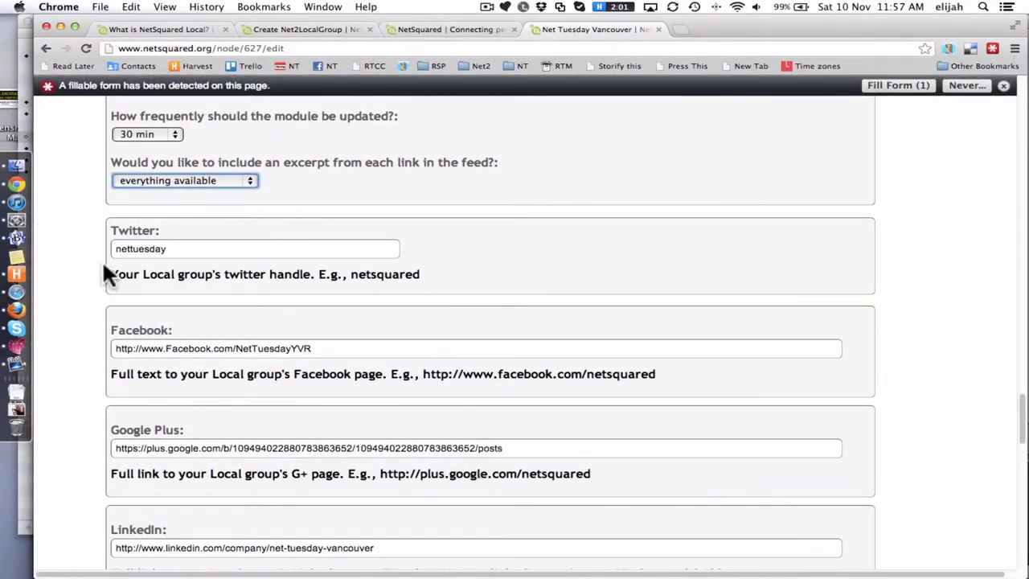
click(213, 249)
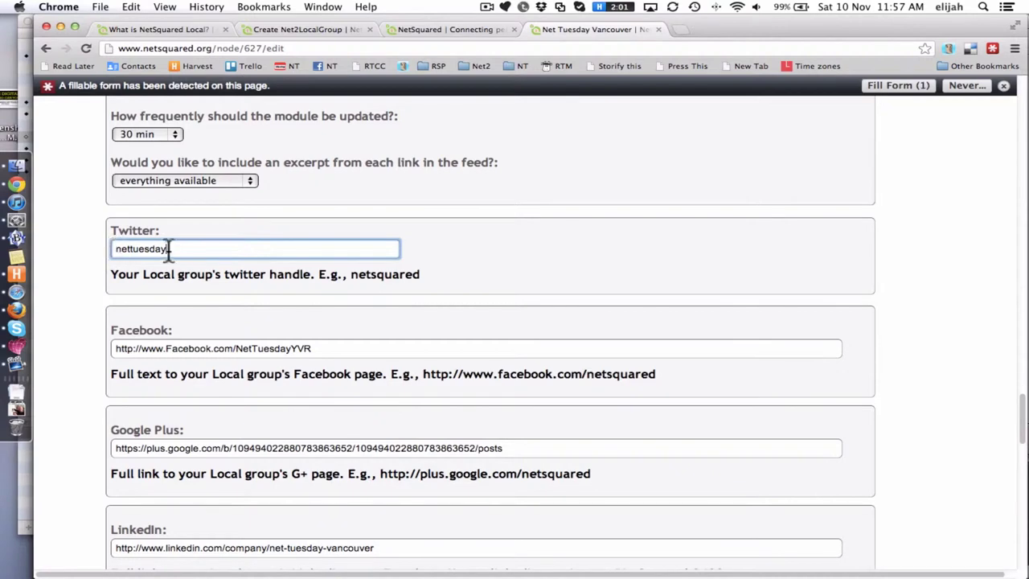
click(194, 349)
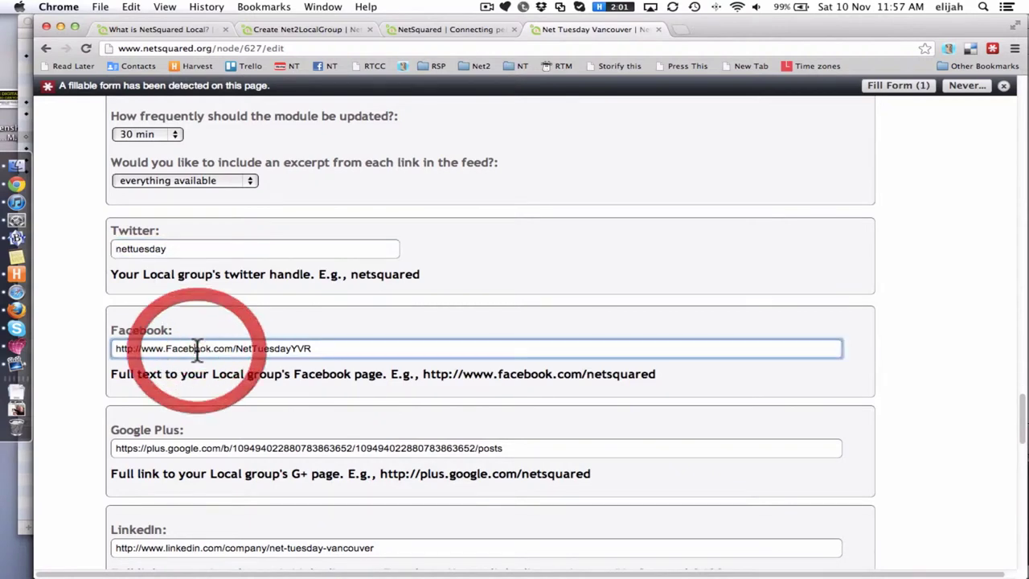
click(289, 448)
click(336, 548)
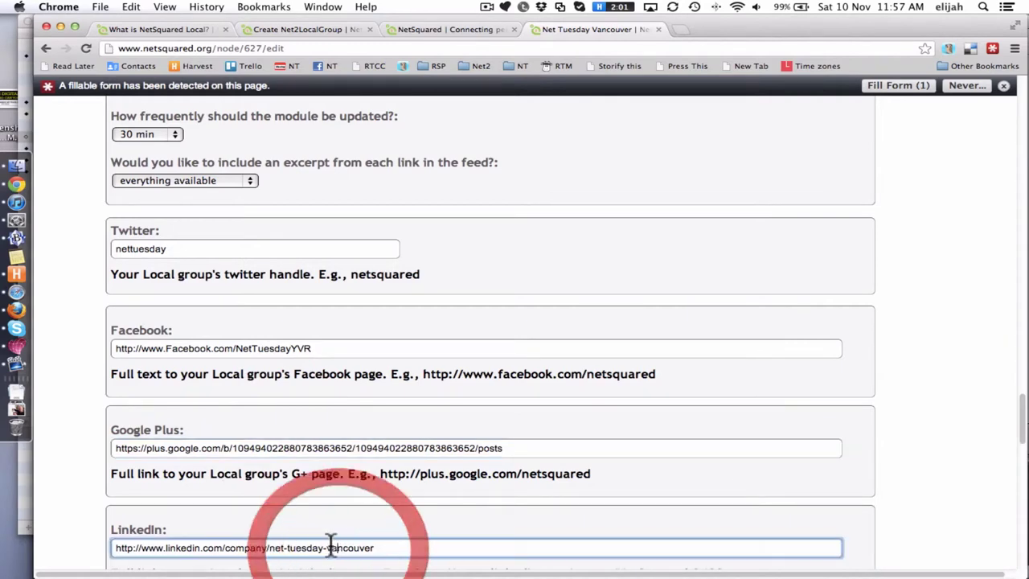
scroll(330, 514, down, 5)
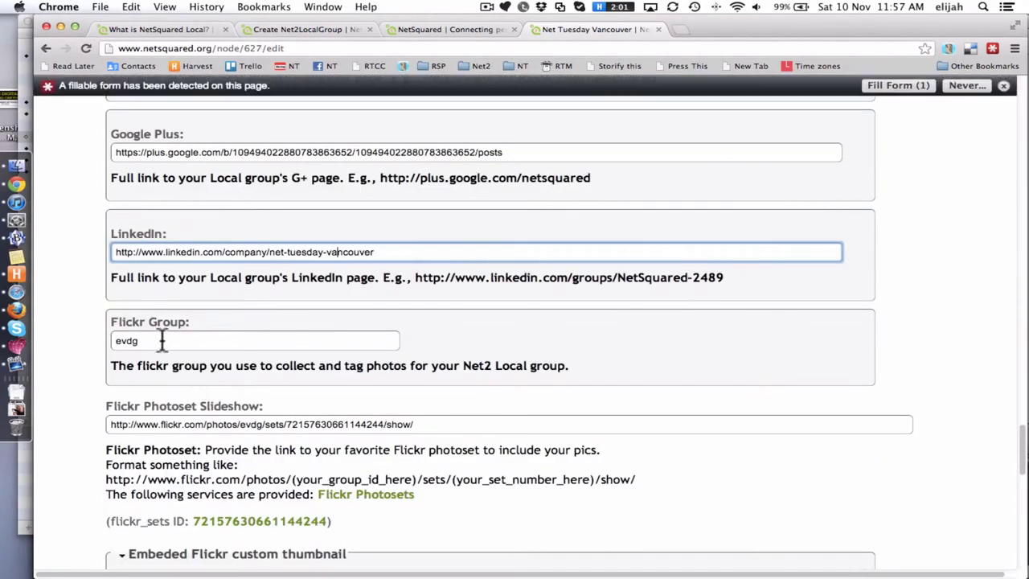
click(161, 341)
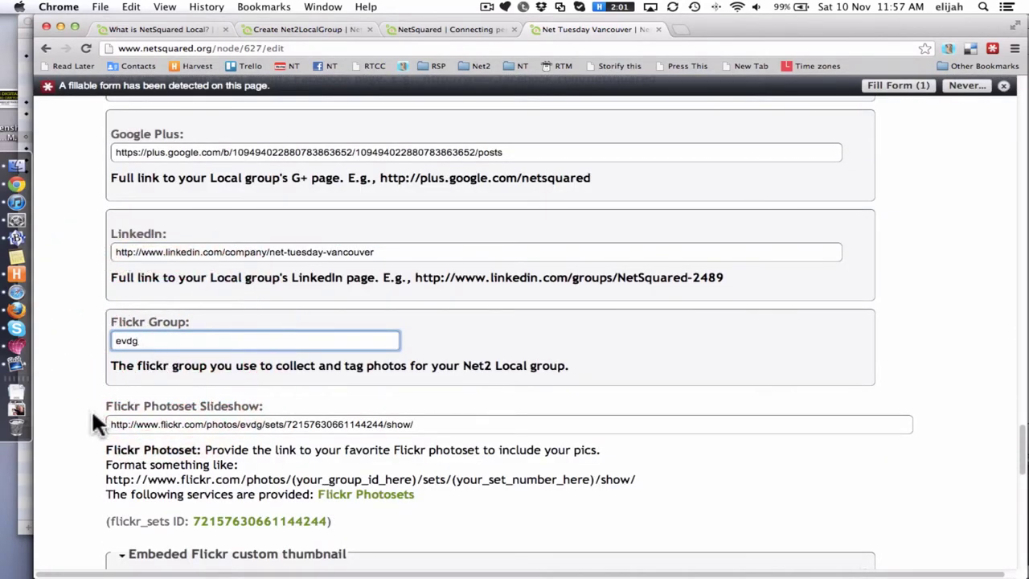
click(379, 423)
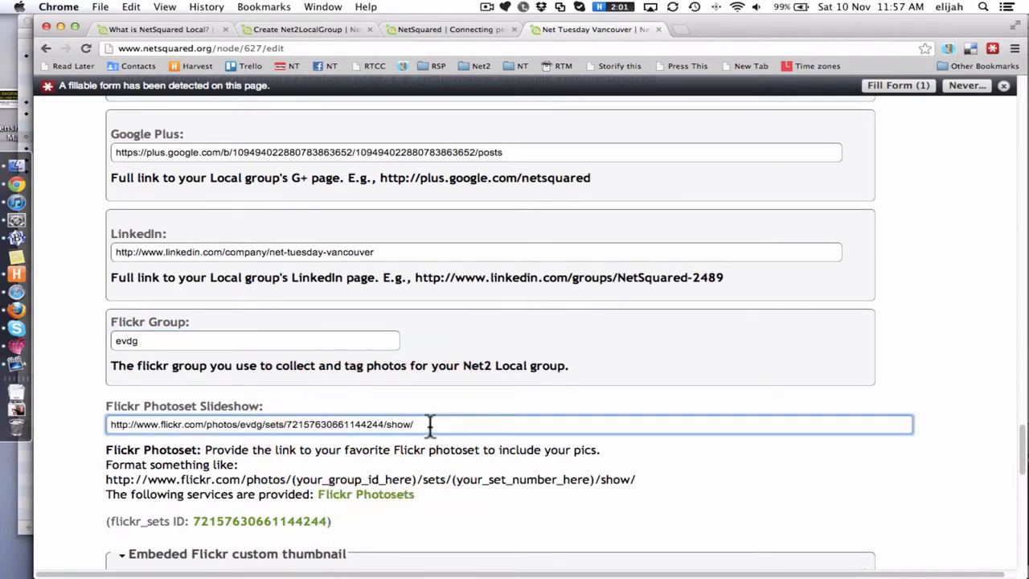
scroll(430, 430, down, 3)
scroll(430, 434, down, 2)
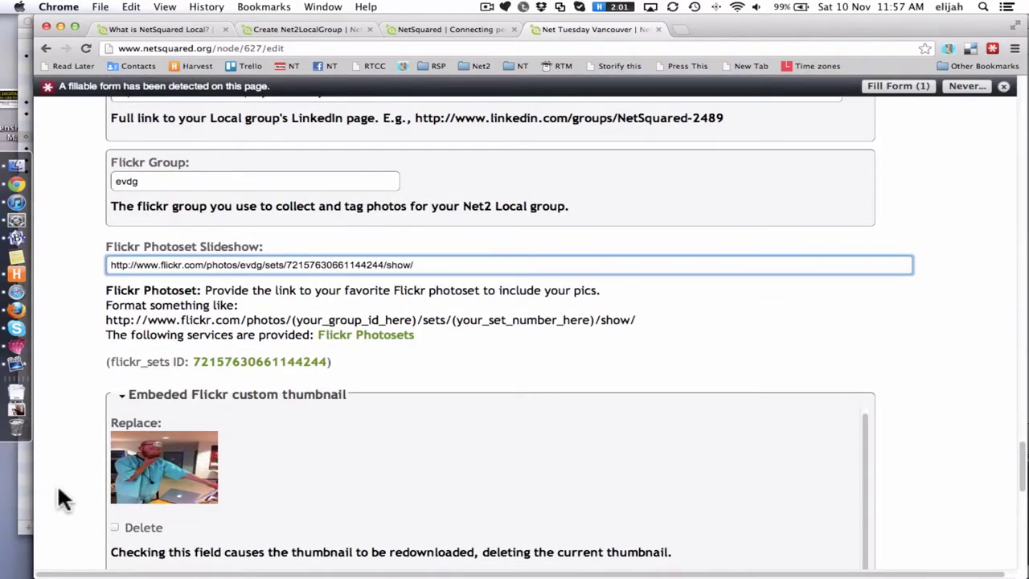
Search 'netsquared camp' and pick NetSquared Camps 2012 as the Featured Project.
scroll(62, 492, down, 5)
scroll(68, 493, down, 4)
scroll(64, 478, down, 4)
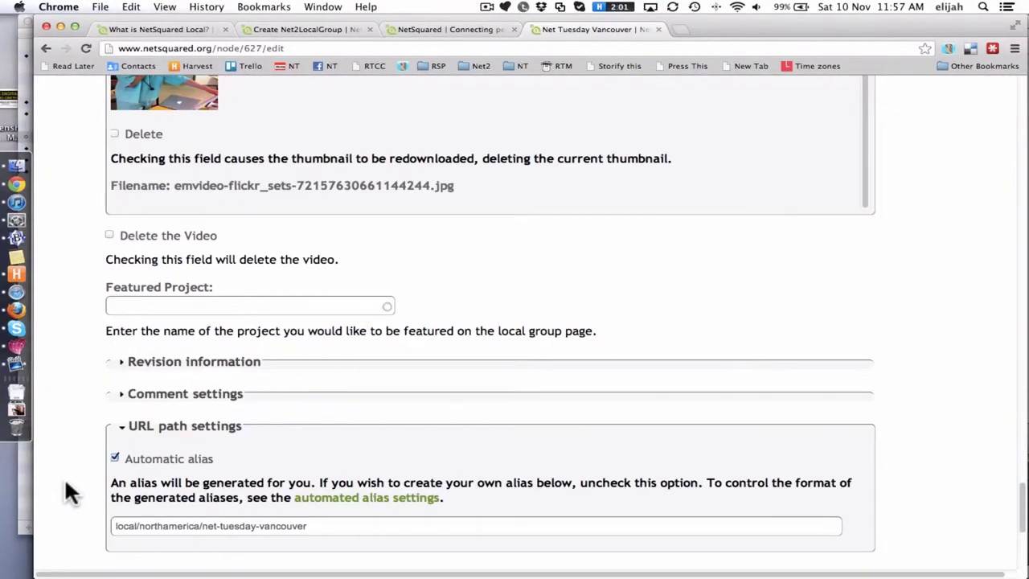
click(326, 312)
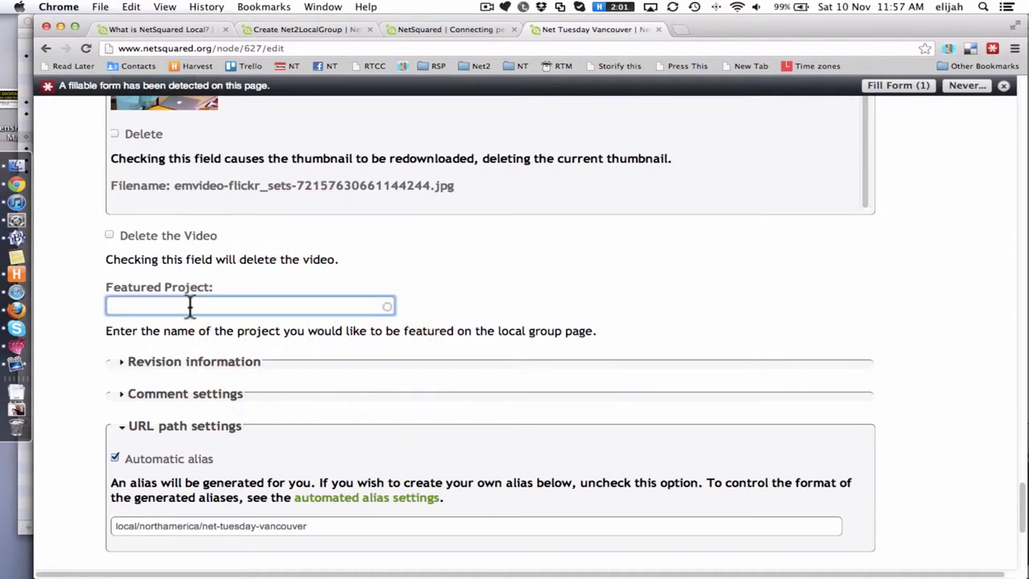
text(netsquared camp)
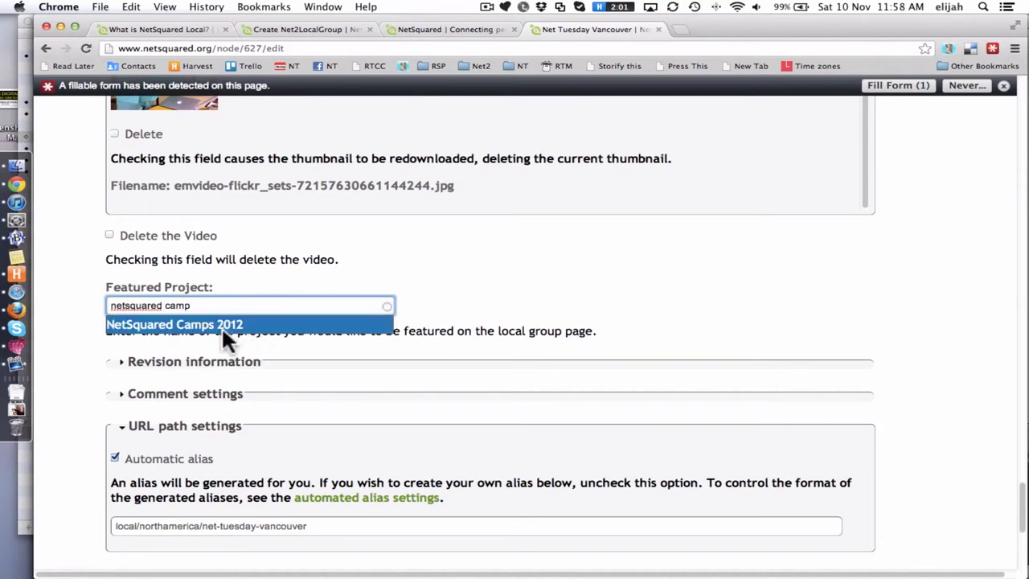
click(224, 322)
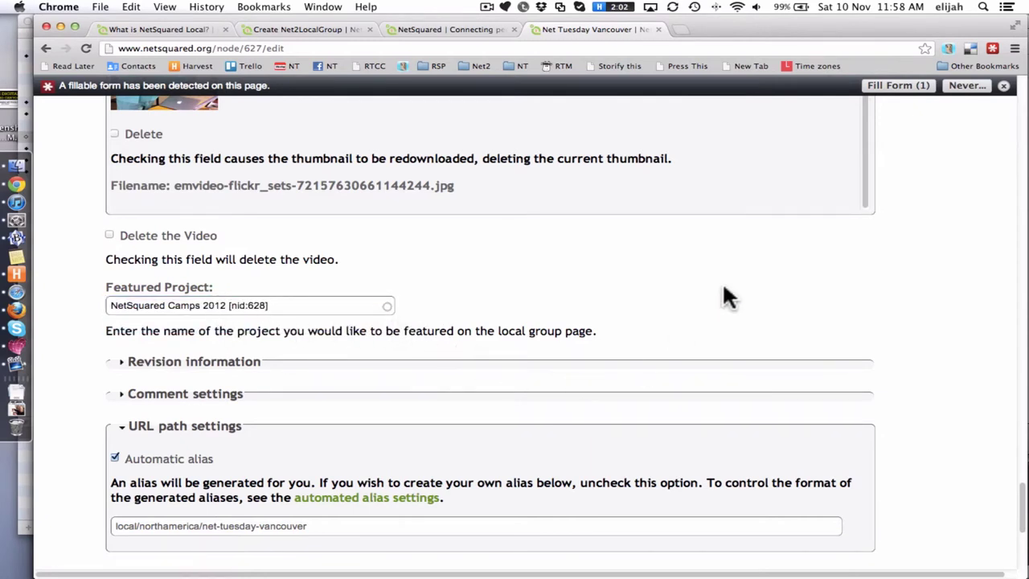
click(684, 305)
scroll(684, 308, down, 1)
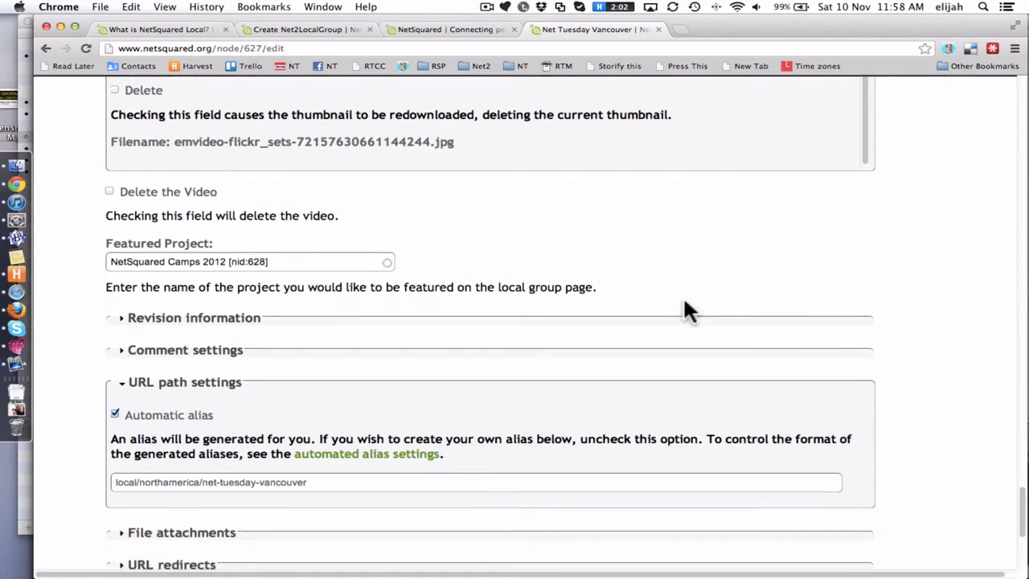
scroll(684, 306, down, 4)
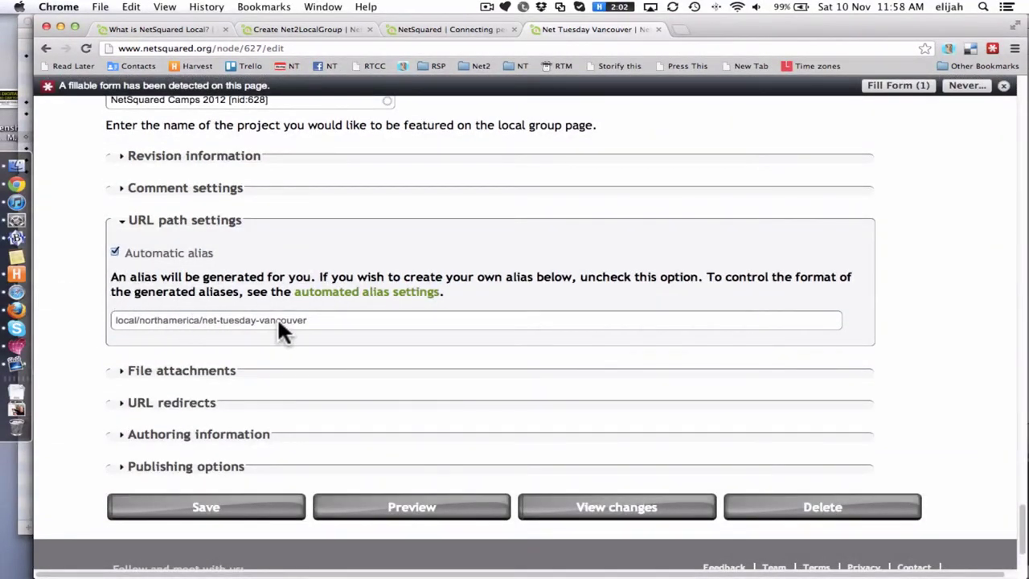
click(363, 320)
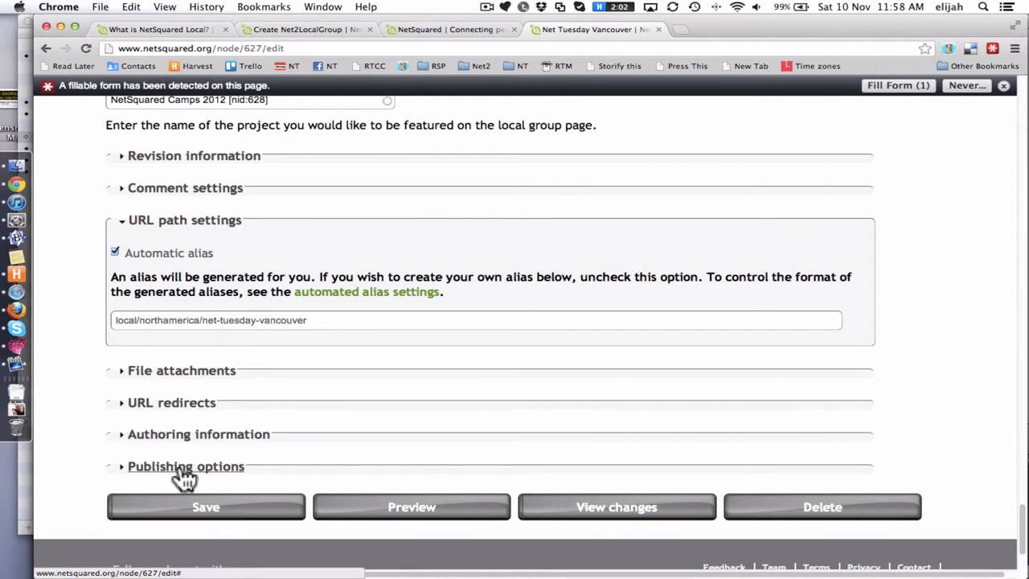
Save the group and review the updated page's logo, featured project, organizers and upcoming event.
click(217, 515)
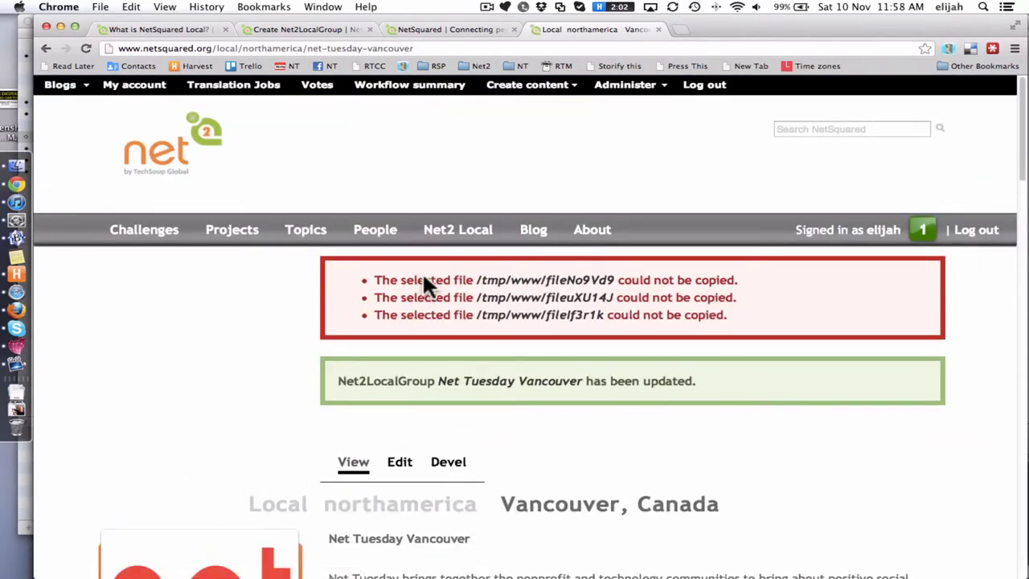
scroll(349, 414, down, 1)
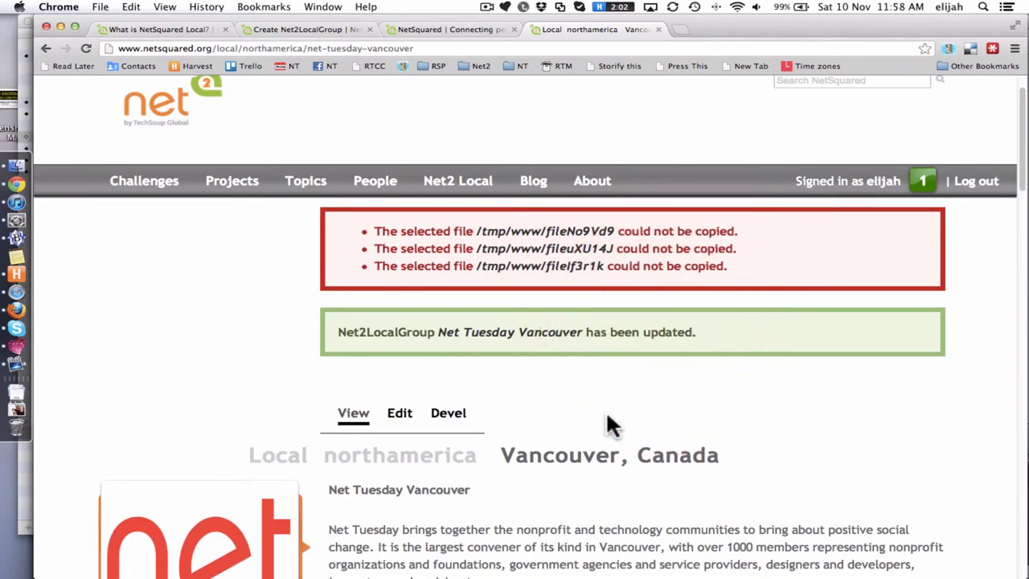
scroll(423, 480, down, 6)
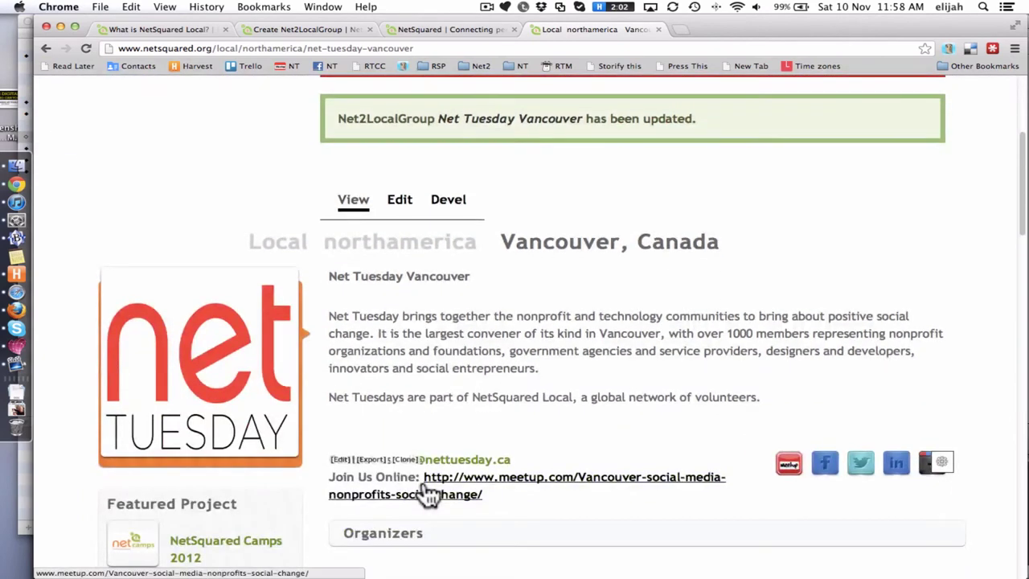
scroll(422, 478, down, 2)
scroll(423, 486, down, 6)
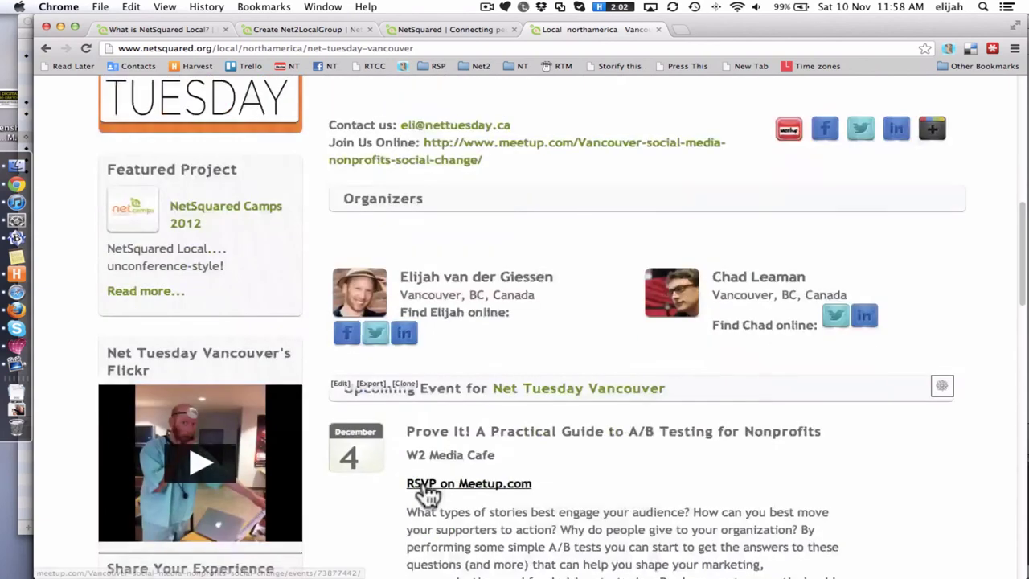